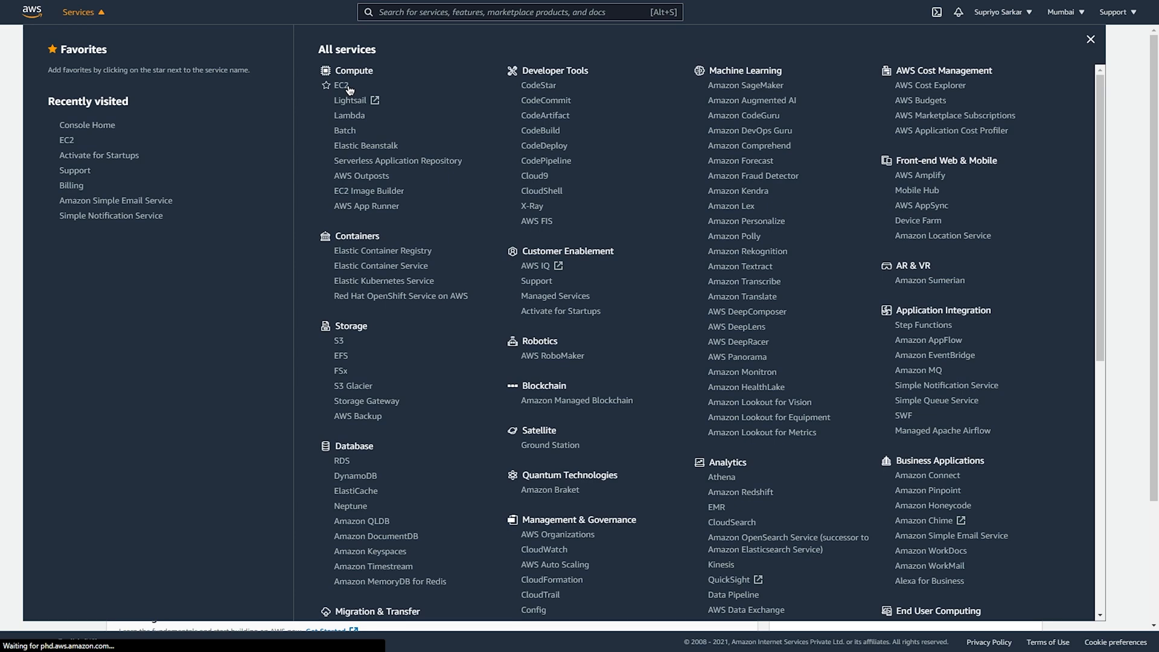
# Step: Start a new EC2 security group named EC2-Instance with the description "Security group for EC2 Instance" in the default VPC vpc-5f67af34
pyautogui.click(343, 85)
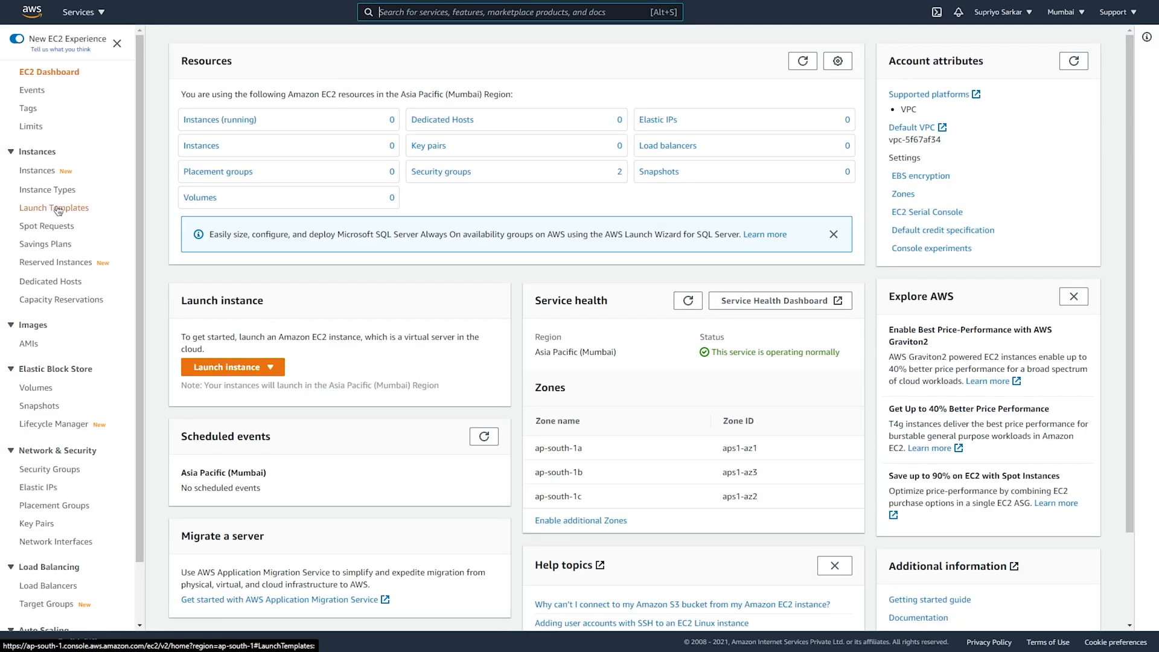
pyautogui.click(49, 476)
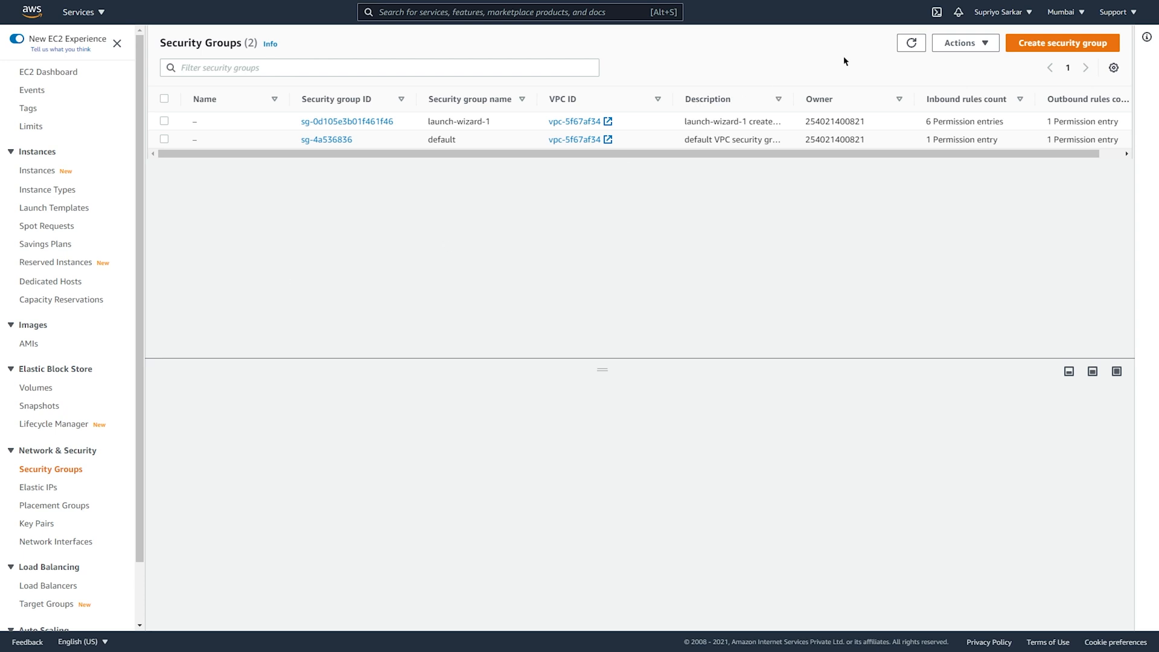
pyautogui.click(1063, 48)
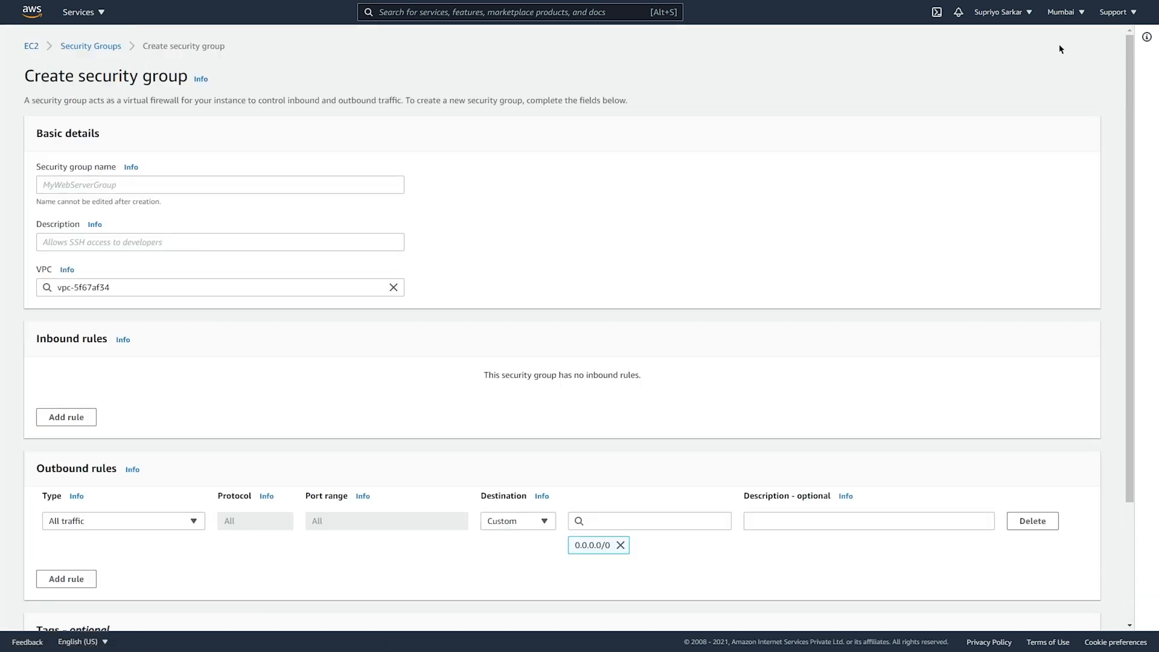
pyautogui.click(140, 184)
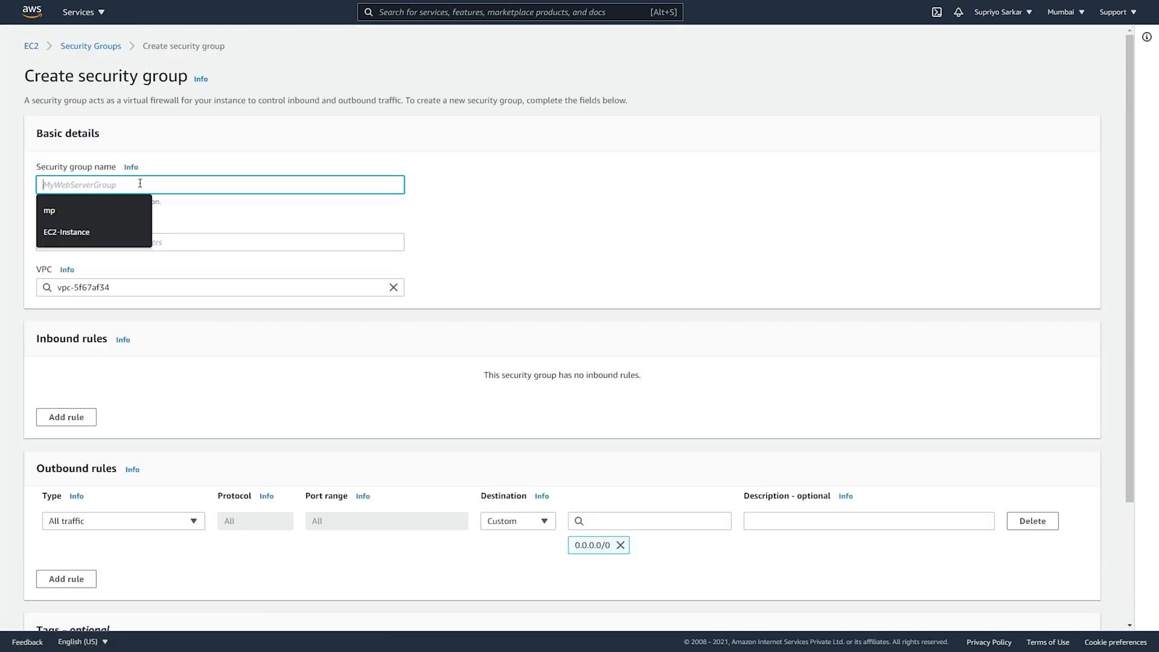
pyautogui.click(53, 231)
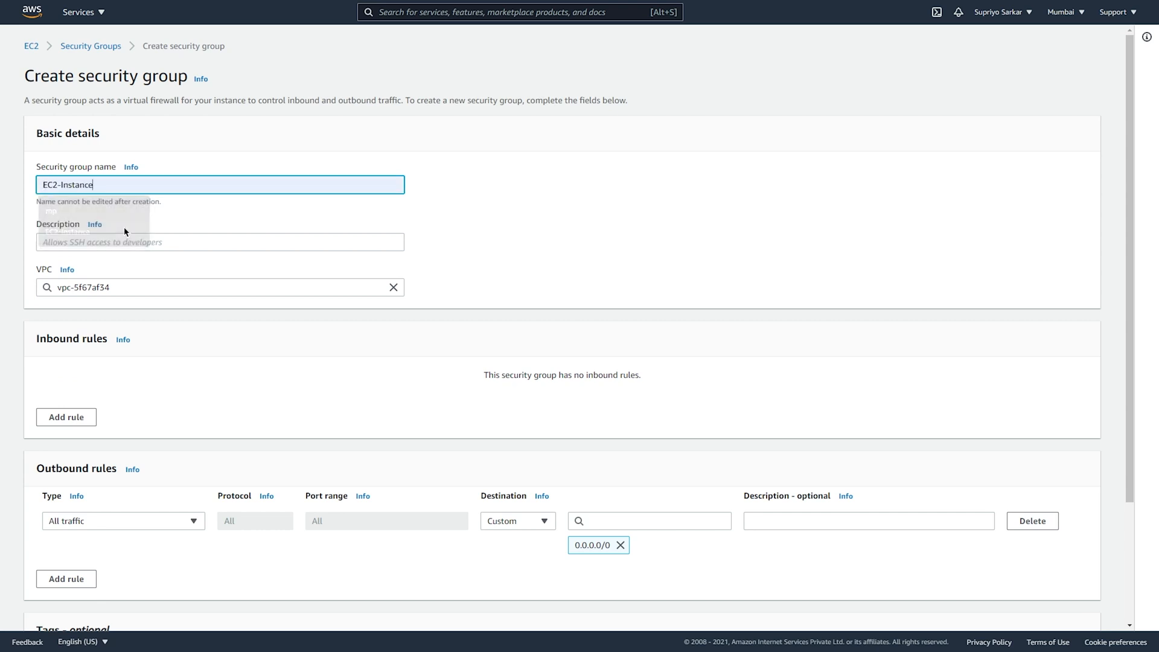
pyautogui.click(146, 243)
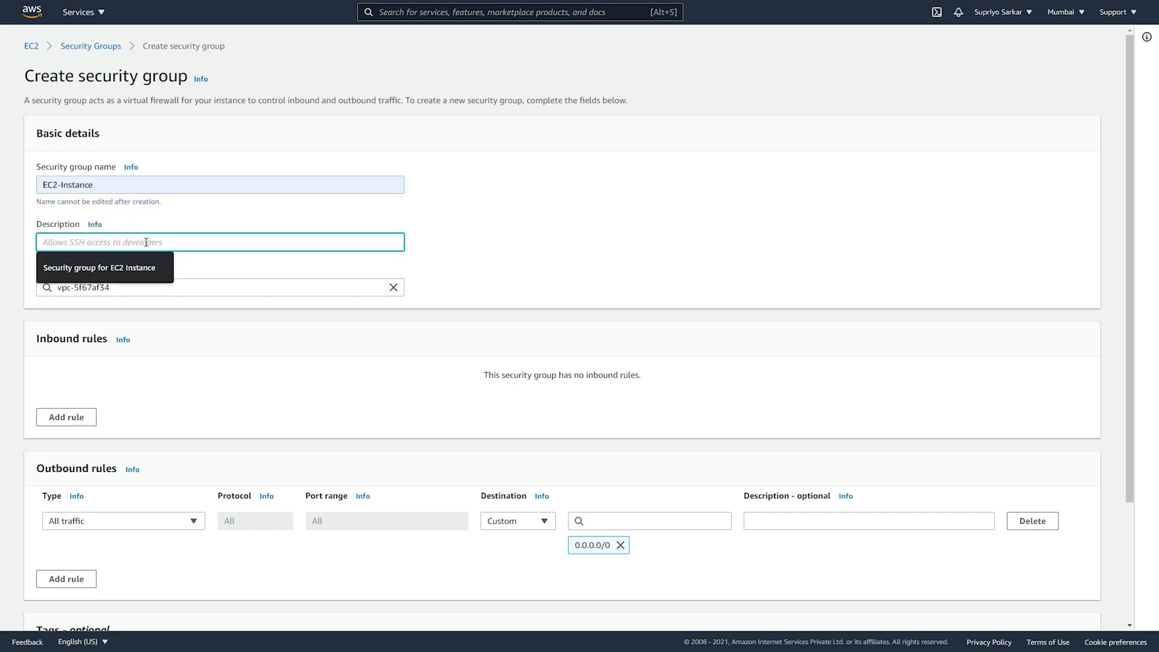
pyautogui.write('Security group for EC2 Instance')
pyautogui.click(139, 275)
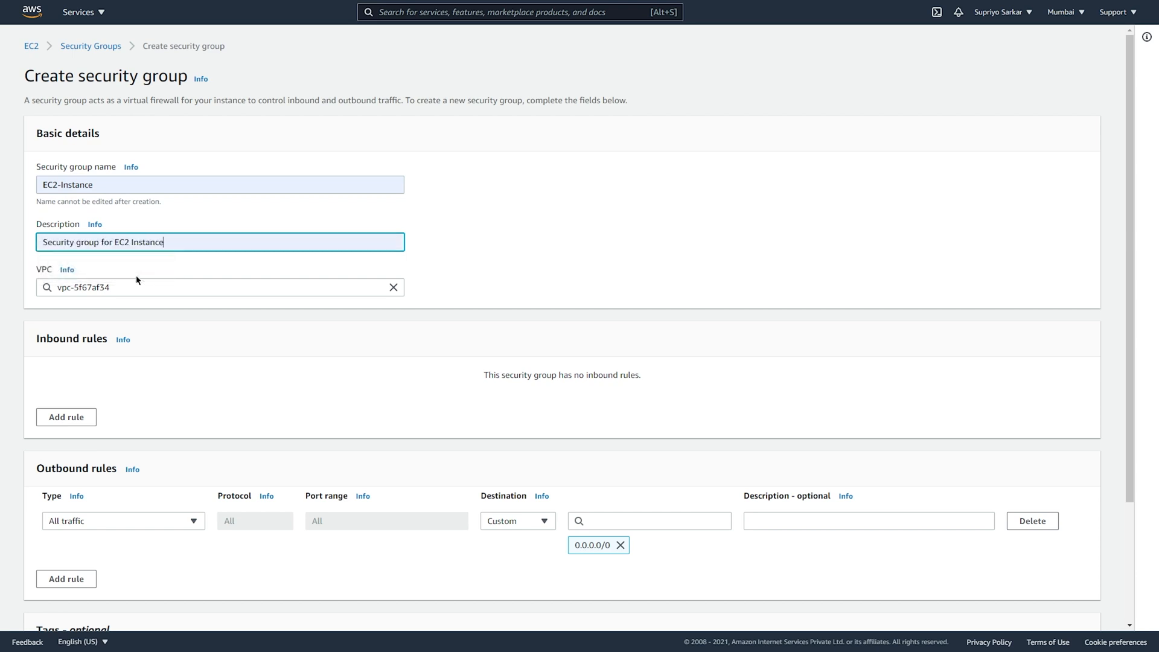
pyautogui.click(159, 287)
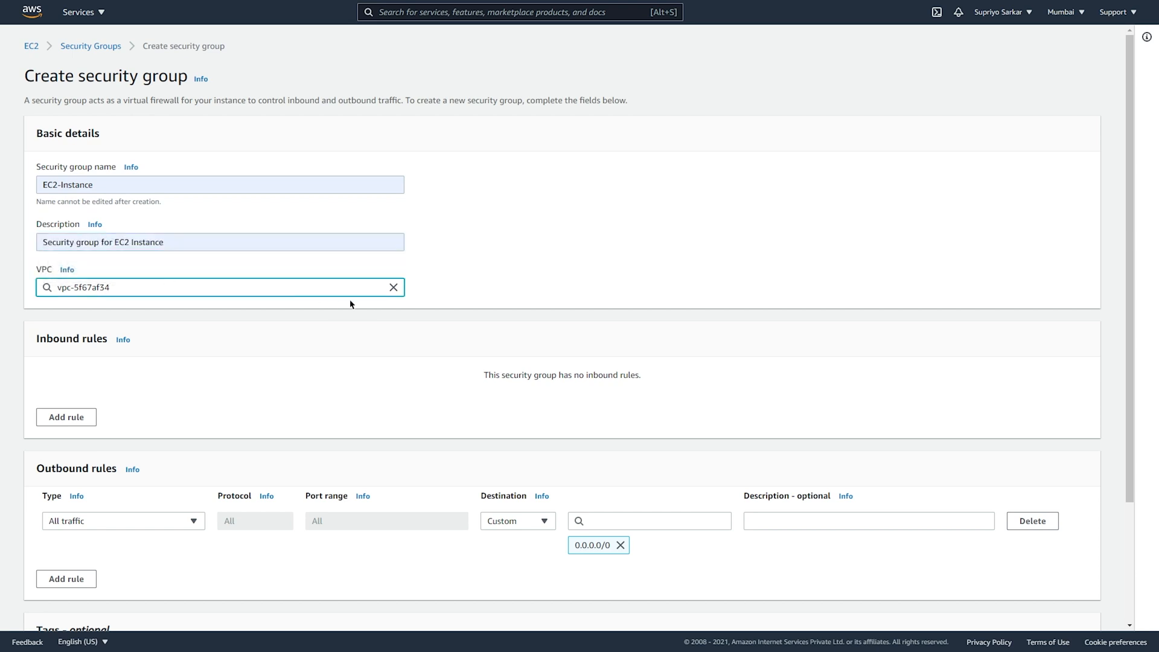
pyautogui.click(393, 287)
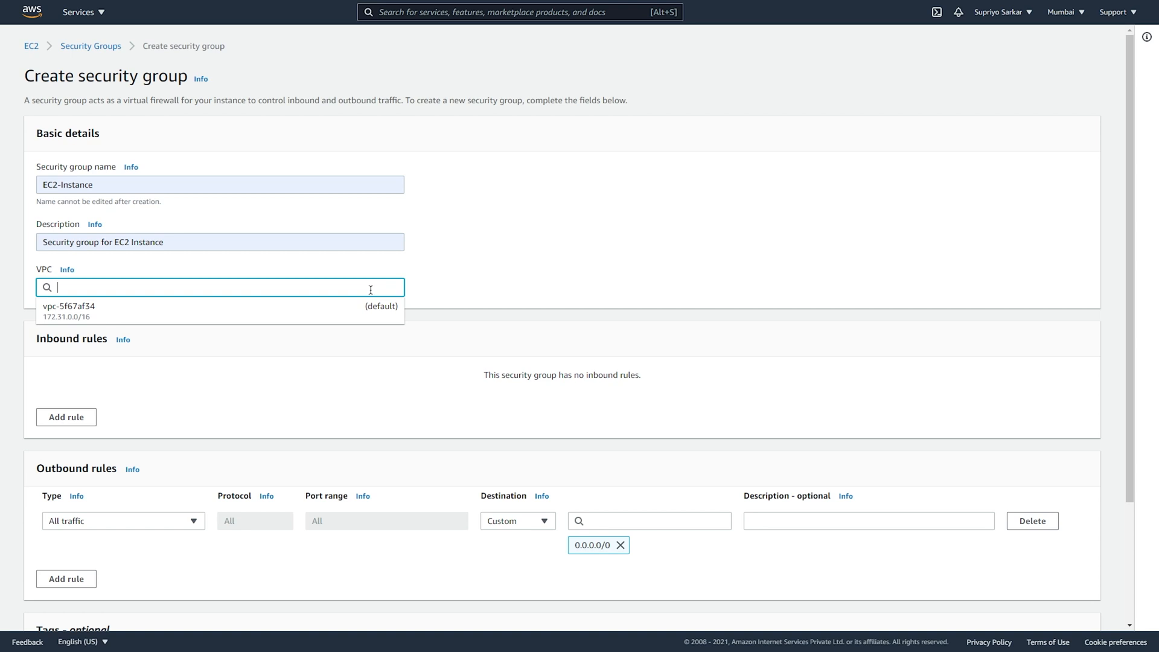
pyautogui.click(263, 316)
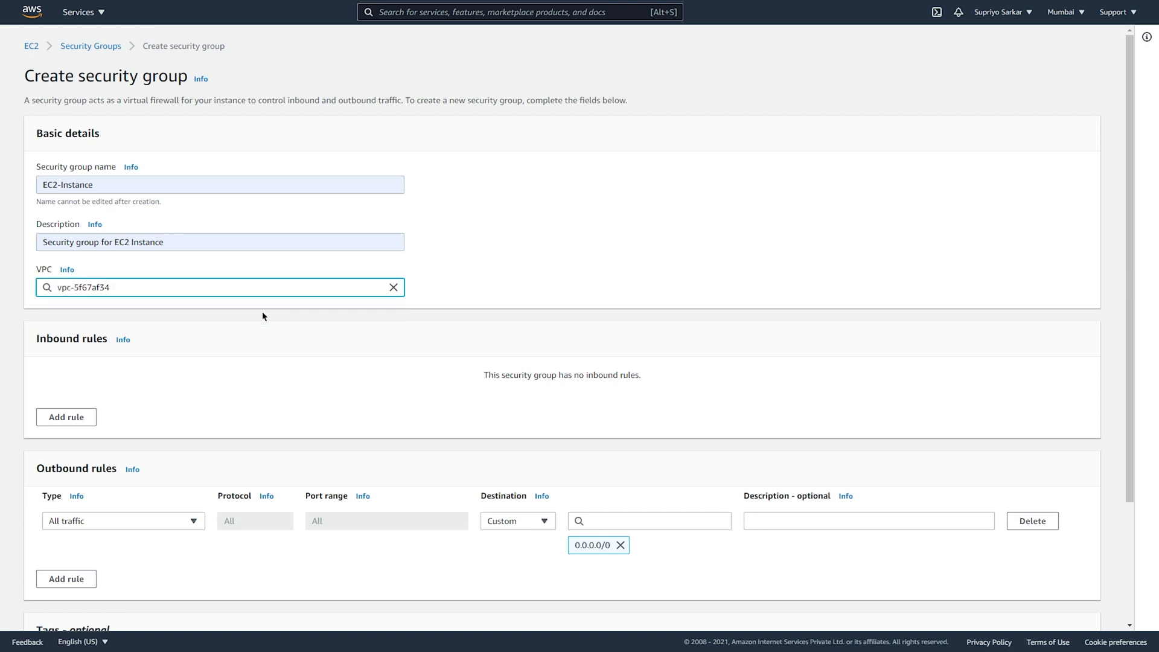
# Step: Add an inbound HTTP rule with source 0.0.0.0/0 and create the EC2-Instance security group
pyautogui.click(91, 419)
pyautogui.click(97, 390)
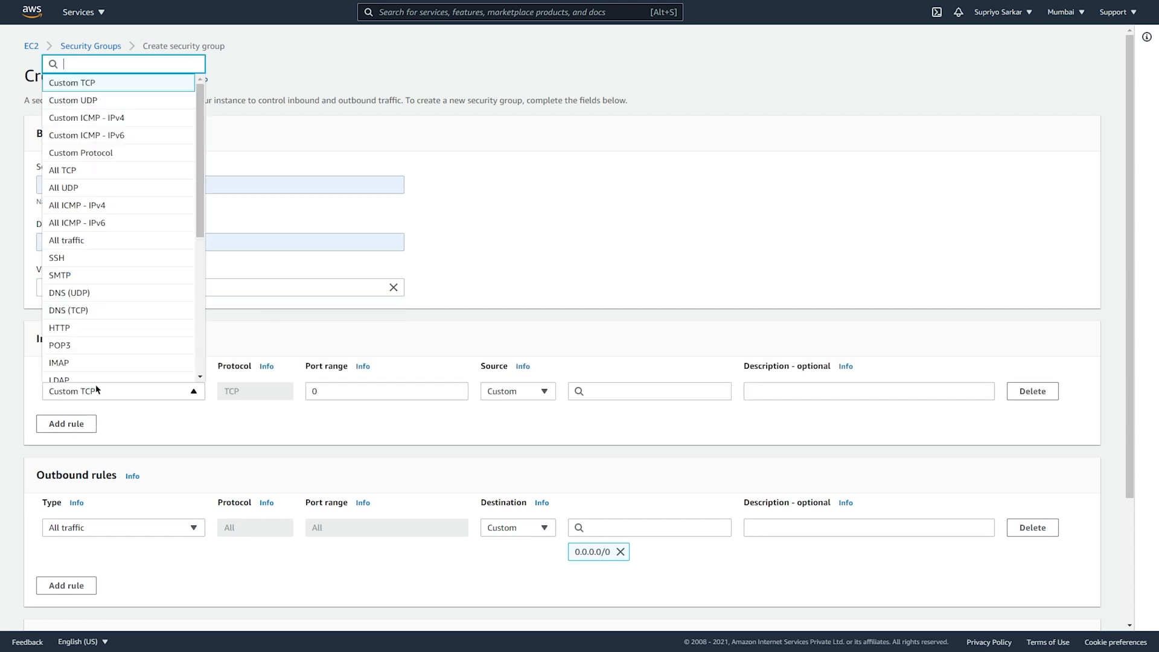
pyautogui.click(99, 329)
pyautogui.click(545, 391)
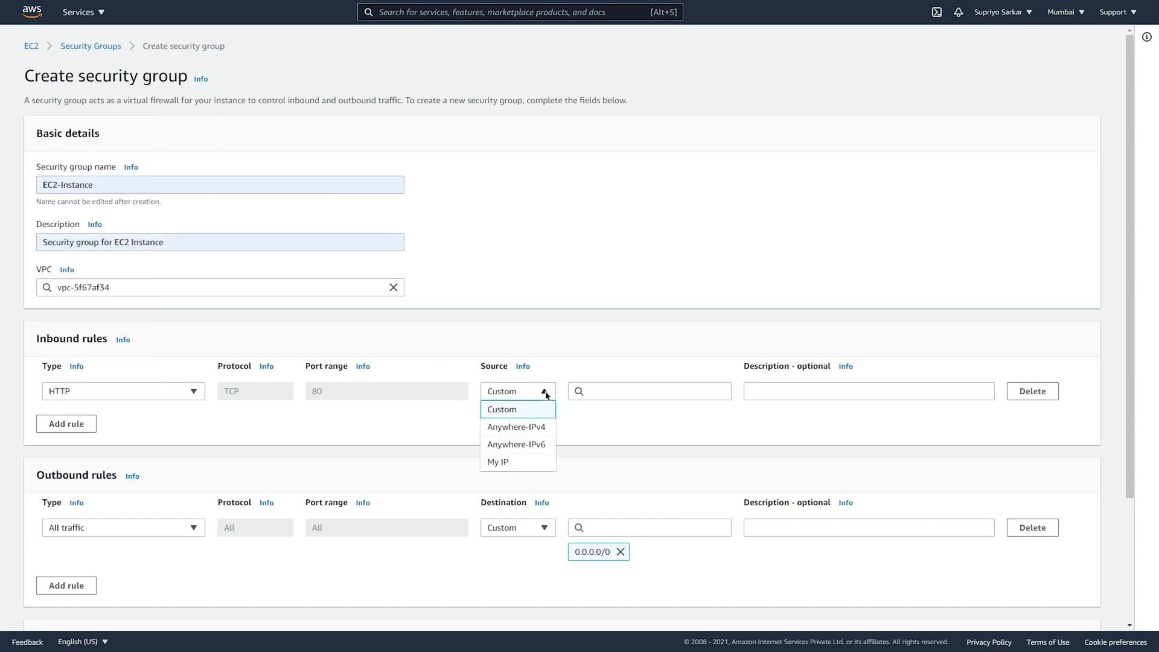
pyautogui.click(513, 406)
pyautogui.click(624, 389)
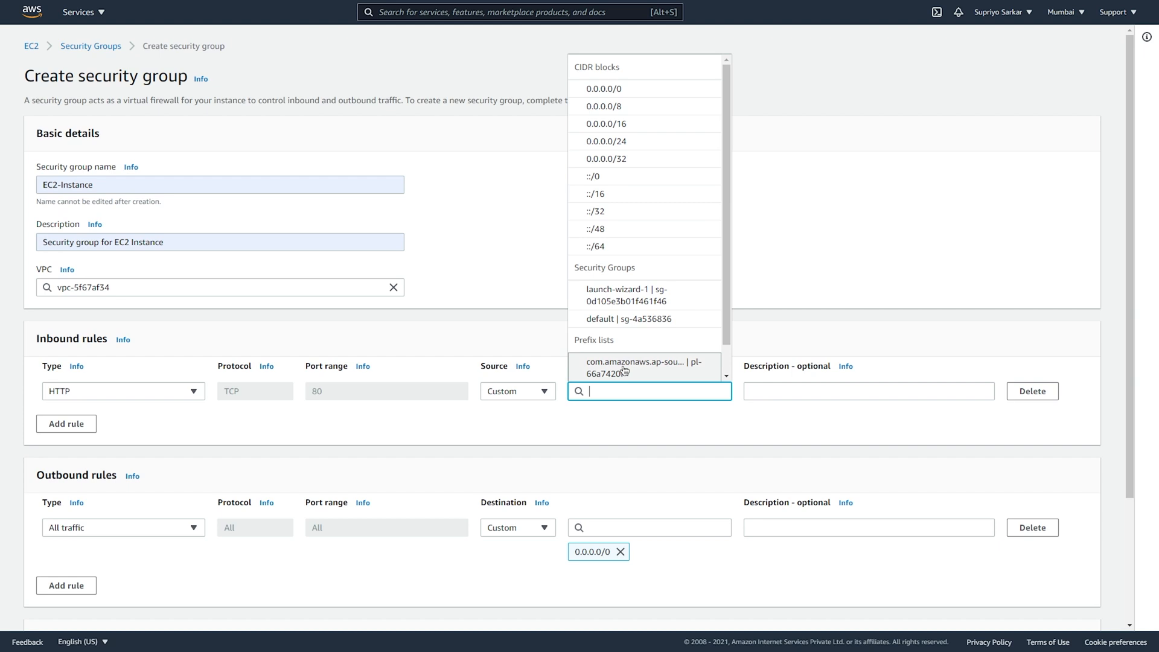
pyautogui.click(622, 87)
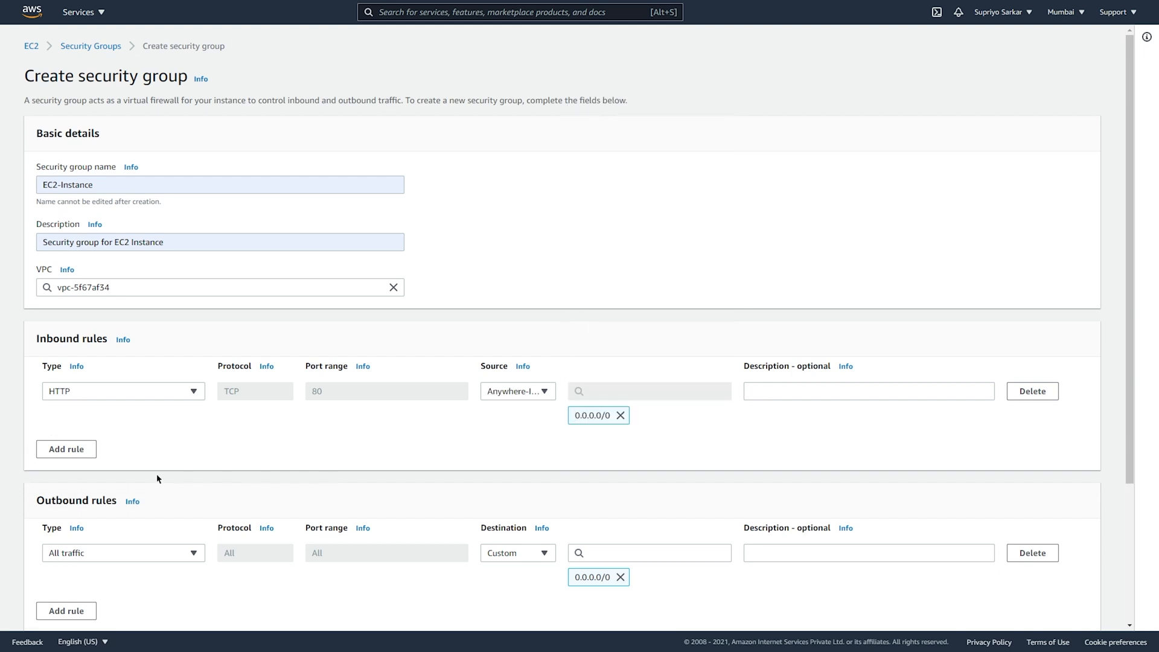
pyautogui.scroll(-3, 156, 477)
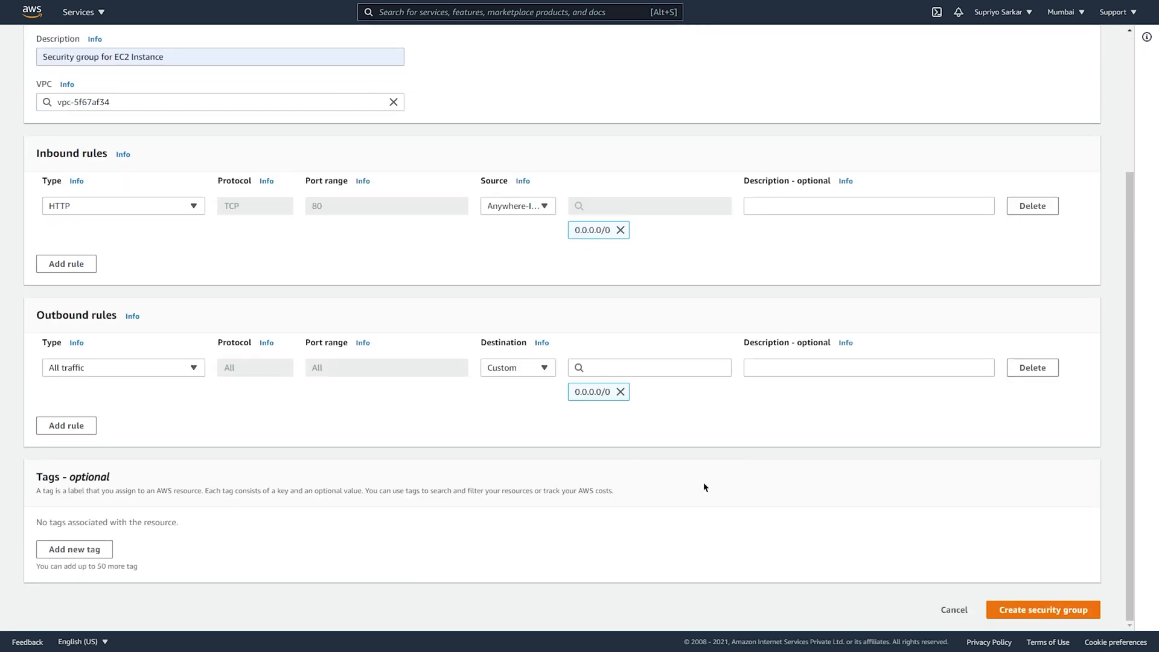
pyautogui.click(1072, 611)
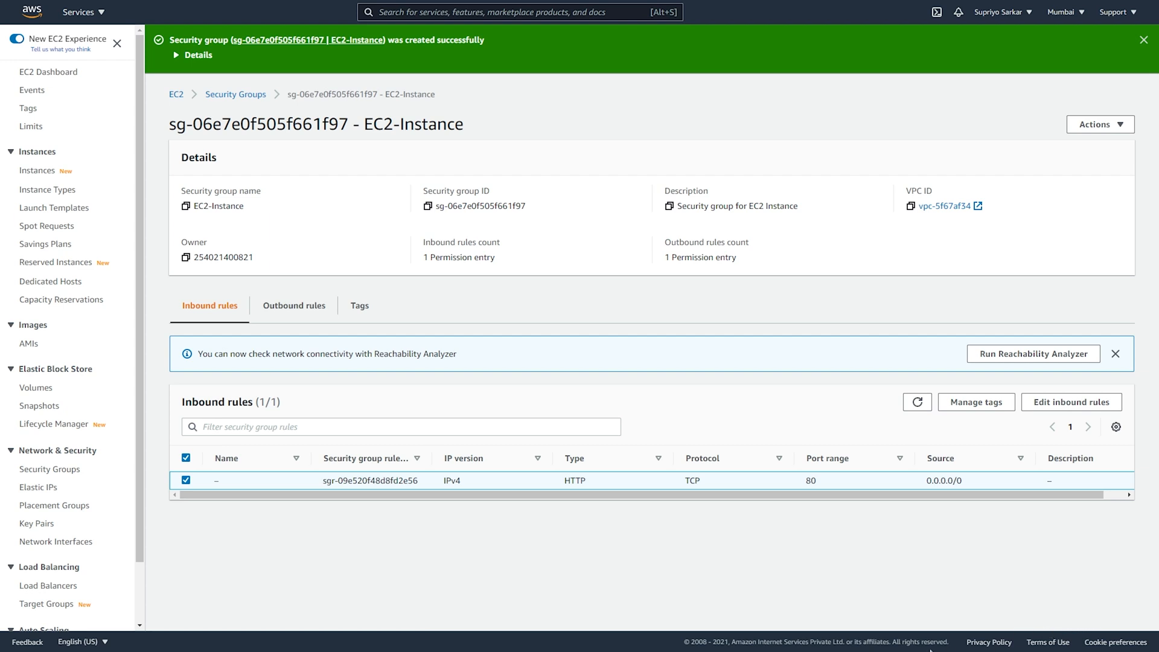
# Step: Start another security group named Network-Interface-SG with the description "Security group for secondary ENI" in the default VPC vpc-5f67af34
pyautogui.click(52, 471)
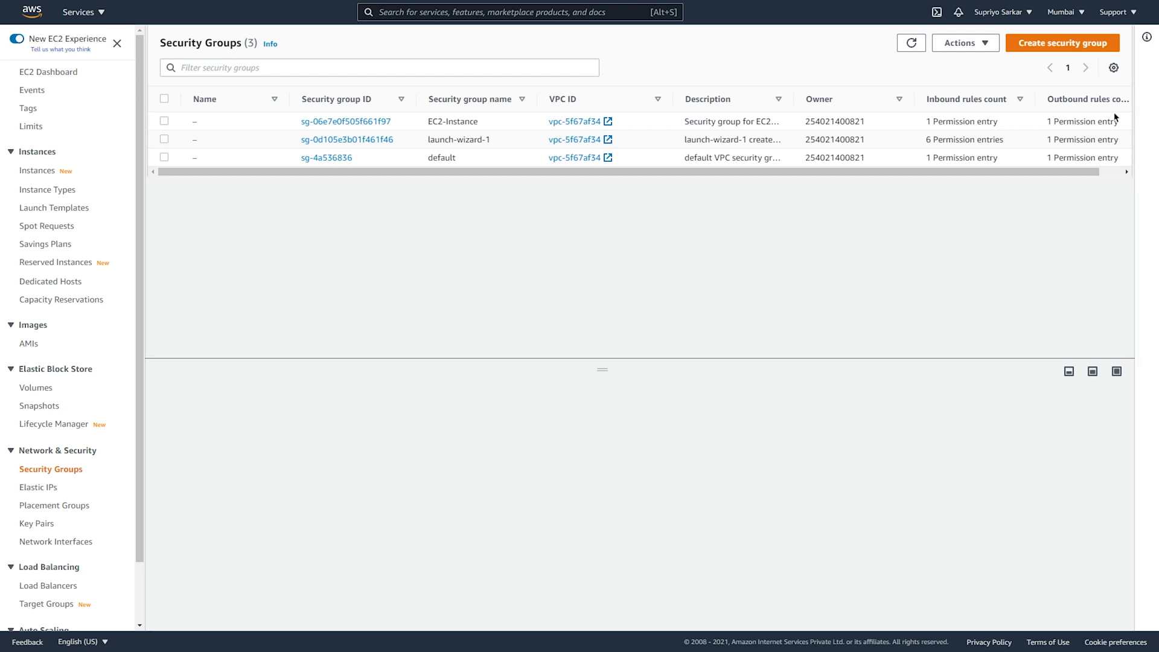
pyautogui.click(1064, 43)
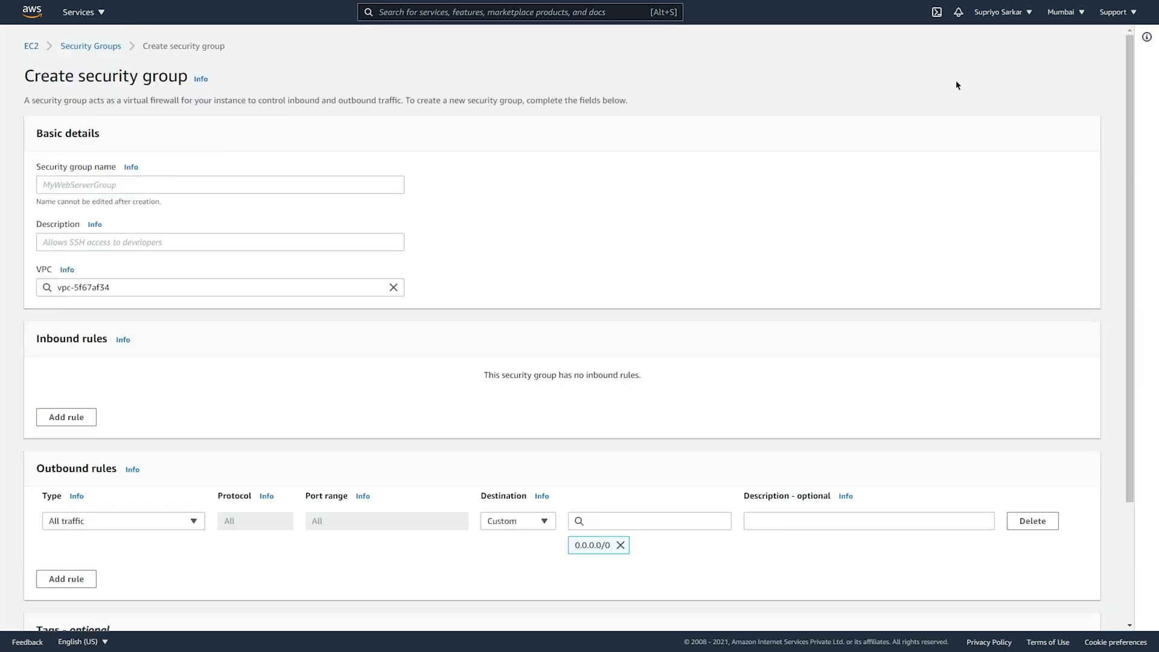
pyautogui.click(197, 181)
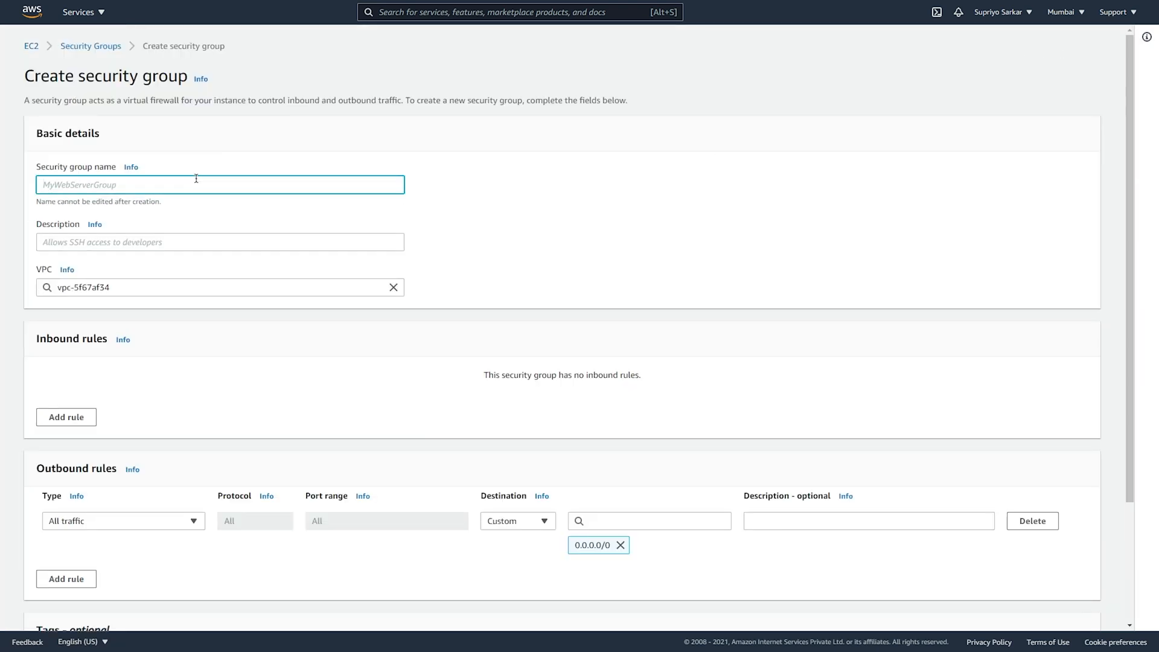
pyautogui.write('Network-Interface-SG')
pyautogui.click(218, 240)
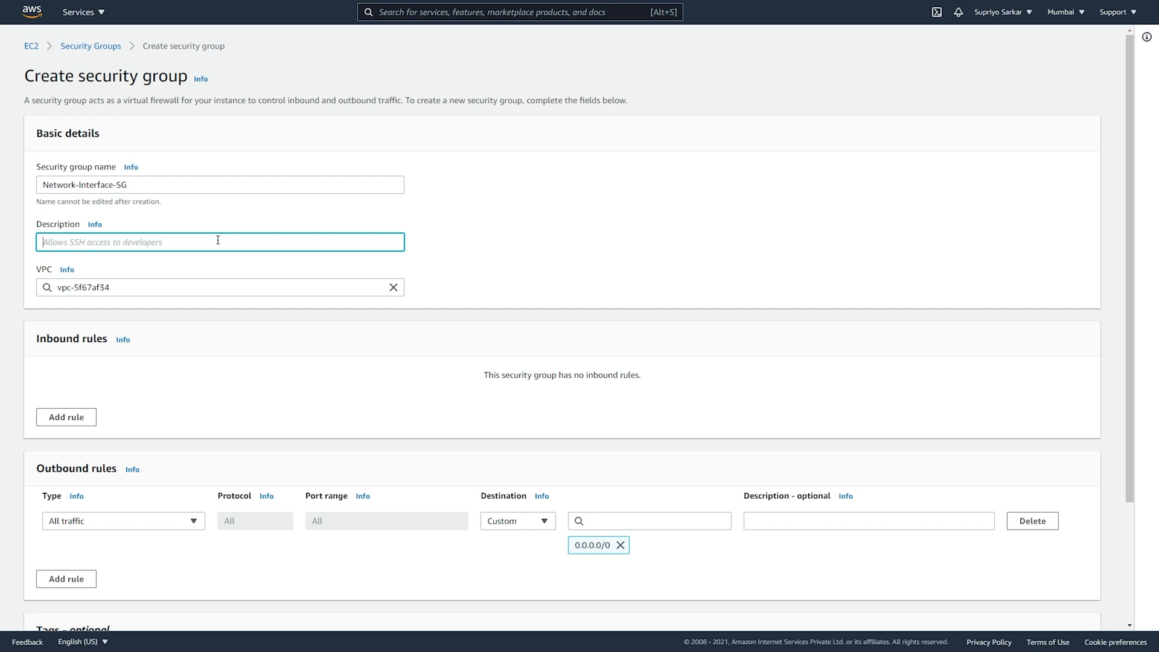
pyautogui.write('Security group for secondary ENI')
pyautogui.click(393, 286)
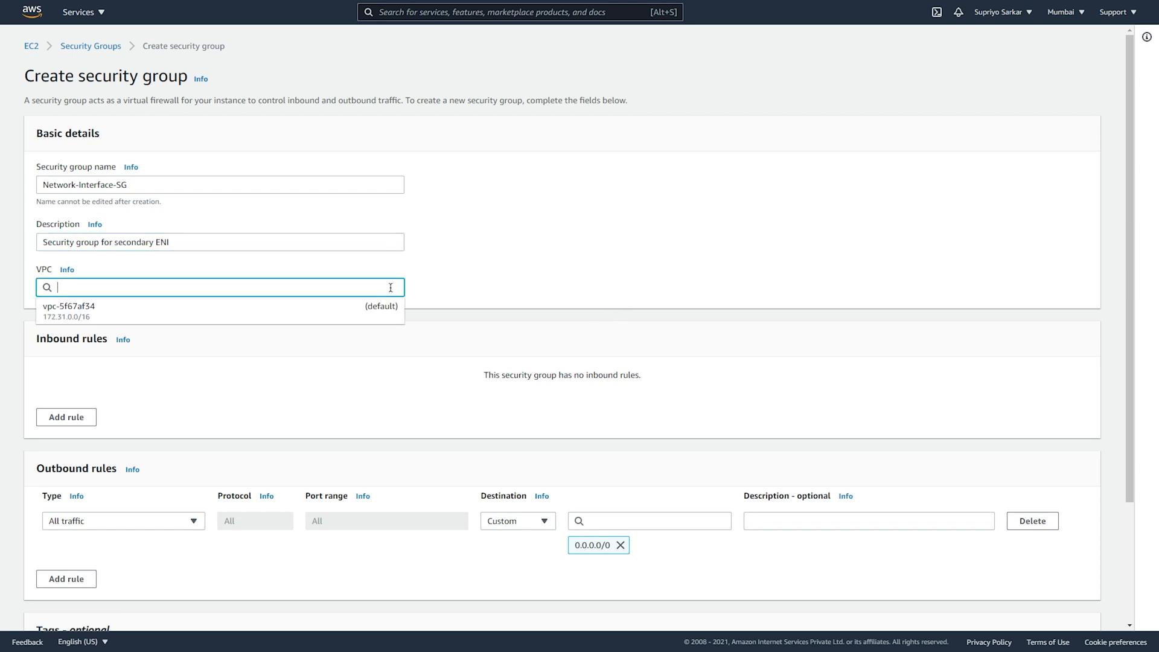
pyautogui.click(81, 320)
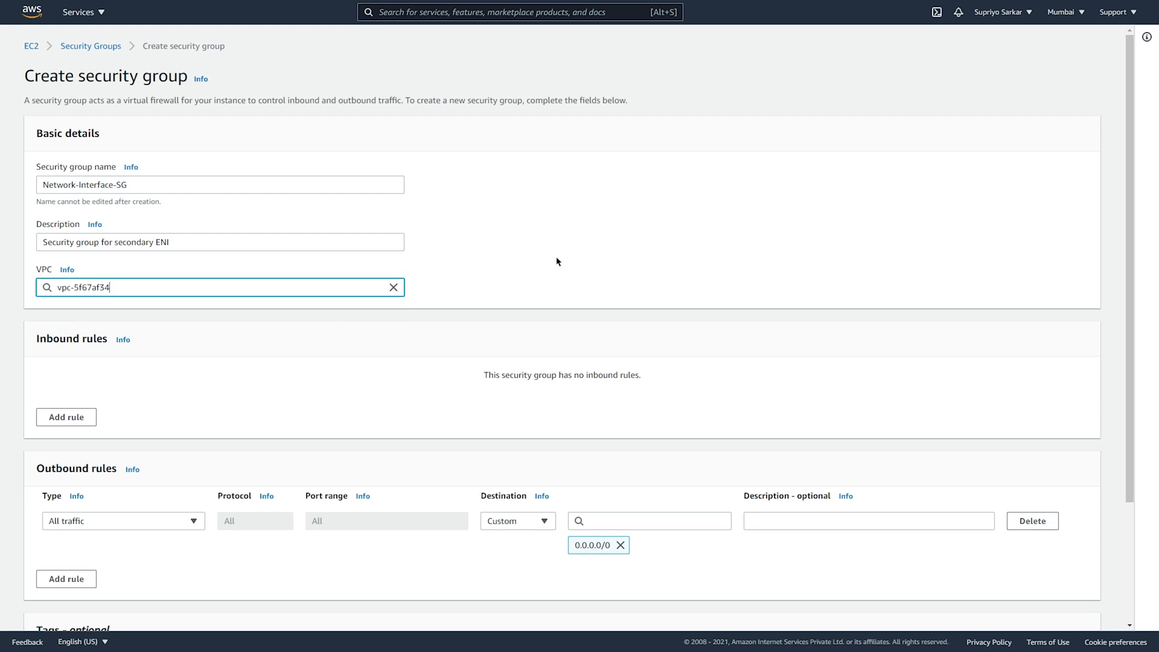
# Step: Add an inbound HTTP rule with source 0.0.0.0/0 and create the Network-Interface-SG security group
pyautogui.scroll(-2, 567, 257)
pyautogui.scroll(-1, 565, 254)
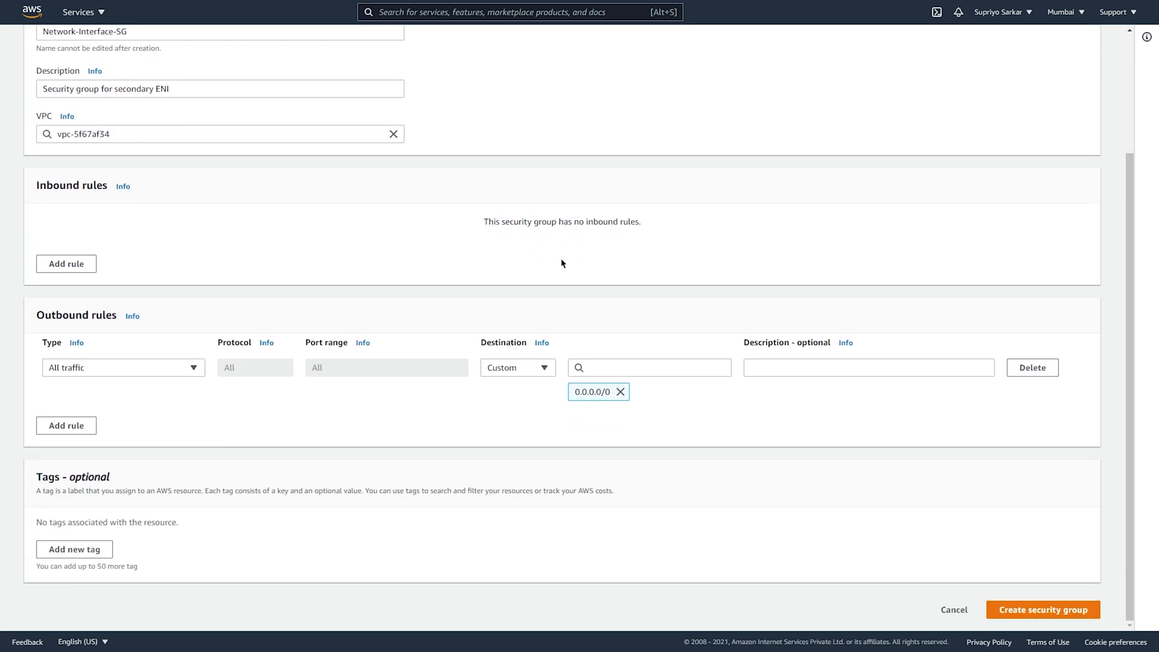
pyautogui.click(67, 266)
pyautogui.click(144, 241)
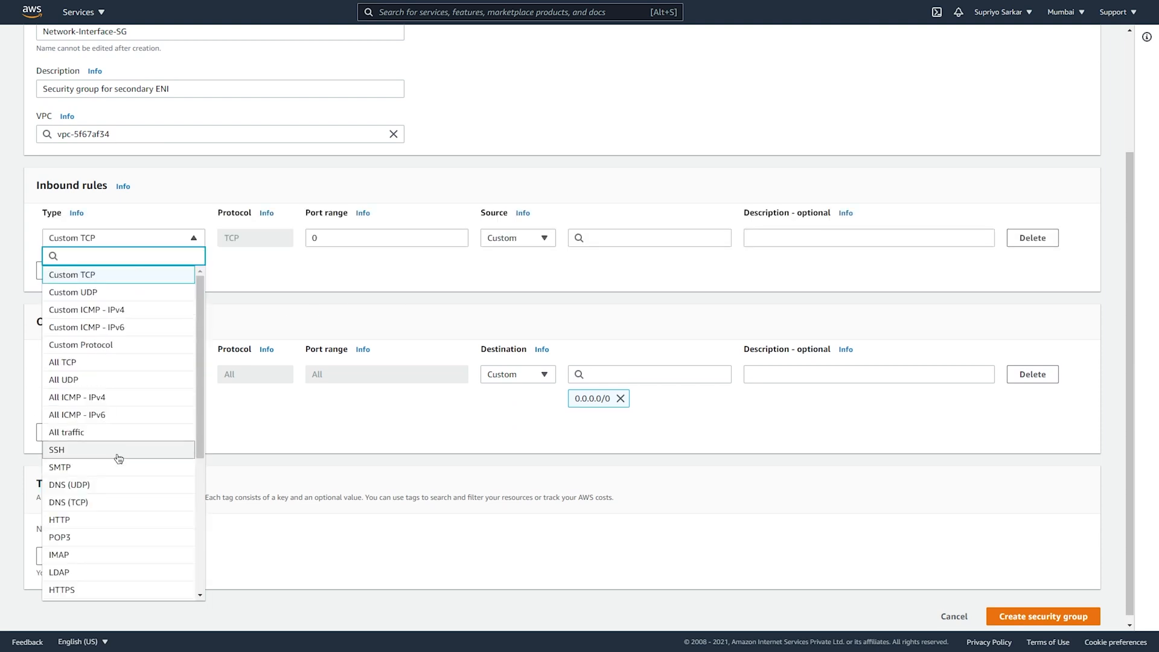
pyautogui.click(119, 520)
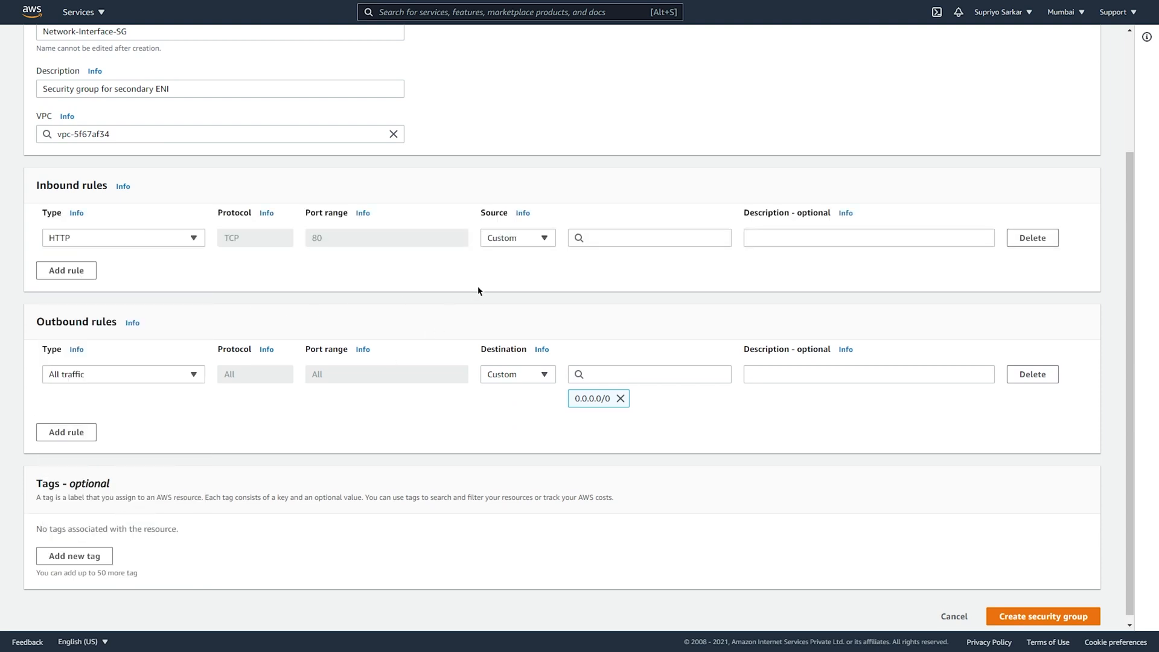
pyautogui.click(607, 239)
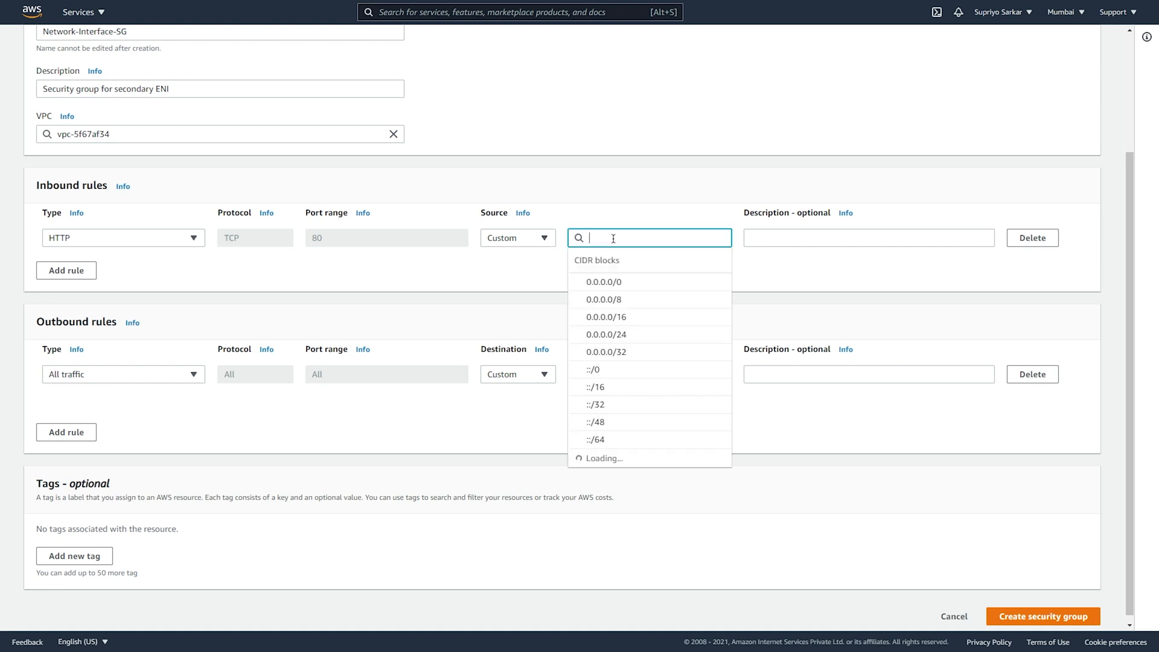
pyautogui.click(646, 288)
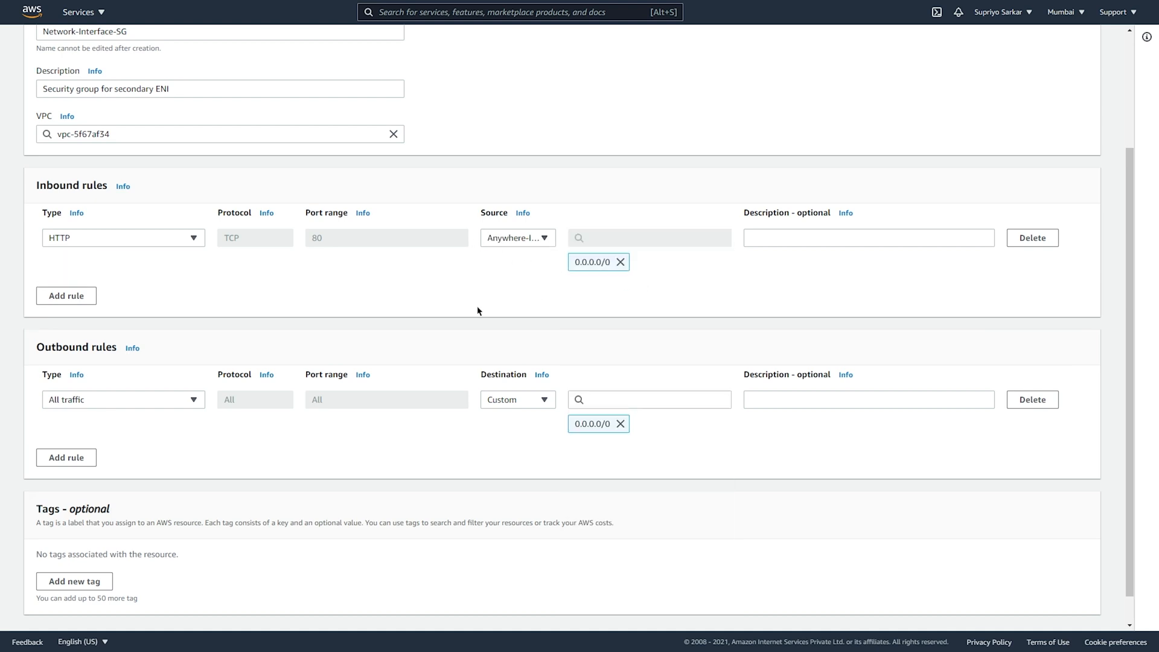
pyautogui.scroll(-1, 846, 471)
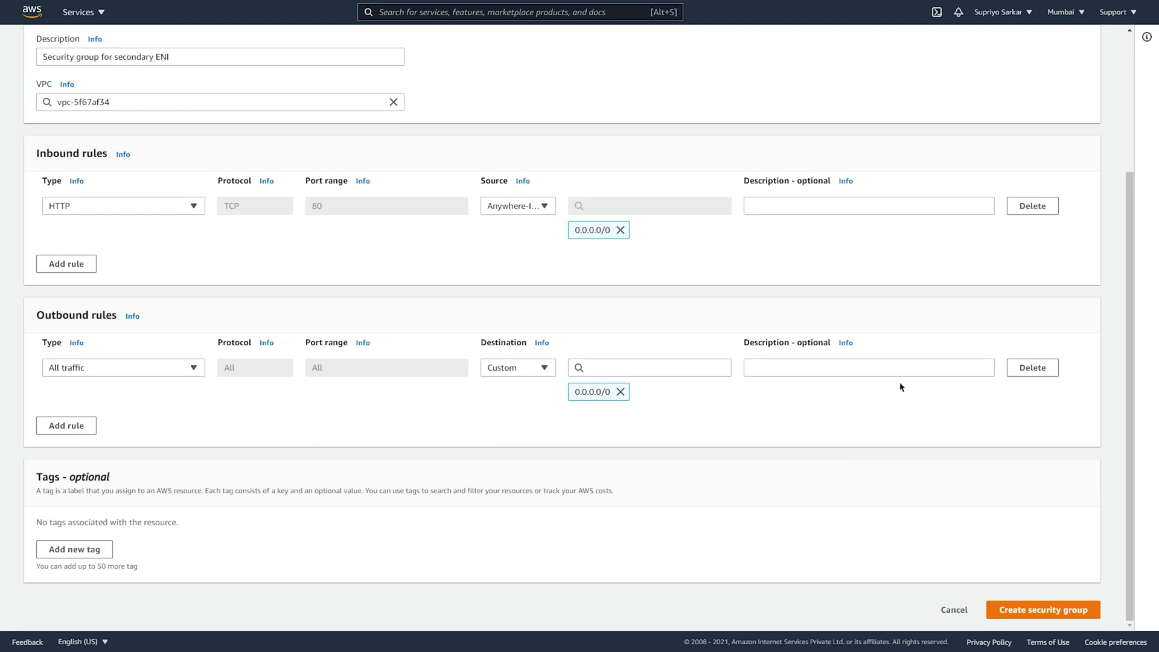
pyautogui.click(1068, 611)
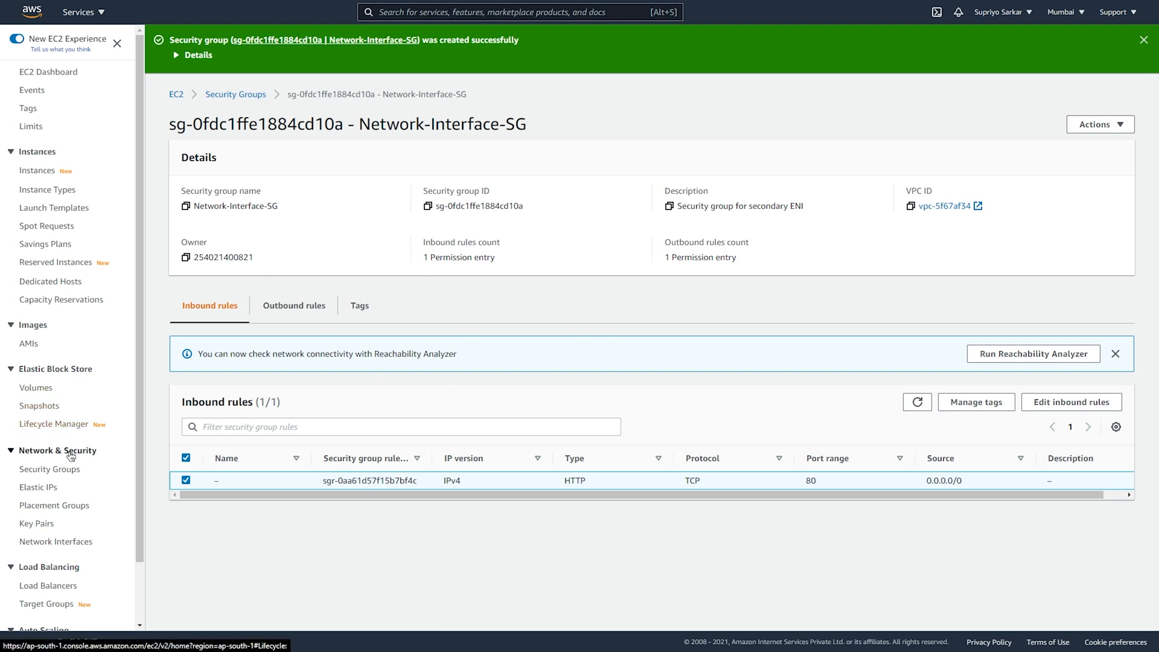
# Step: Check the security groups list for the Network-Interface-SG and EC2-Instance groups
pyautogui.click(64, 471)
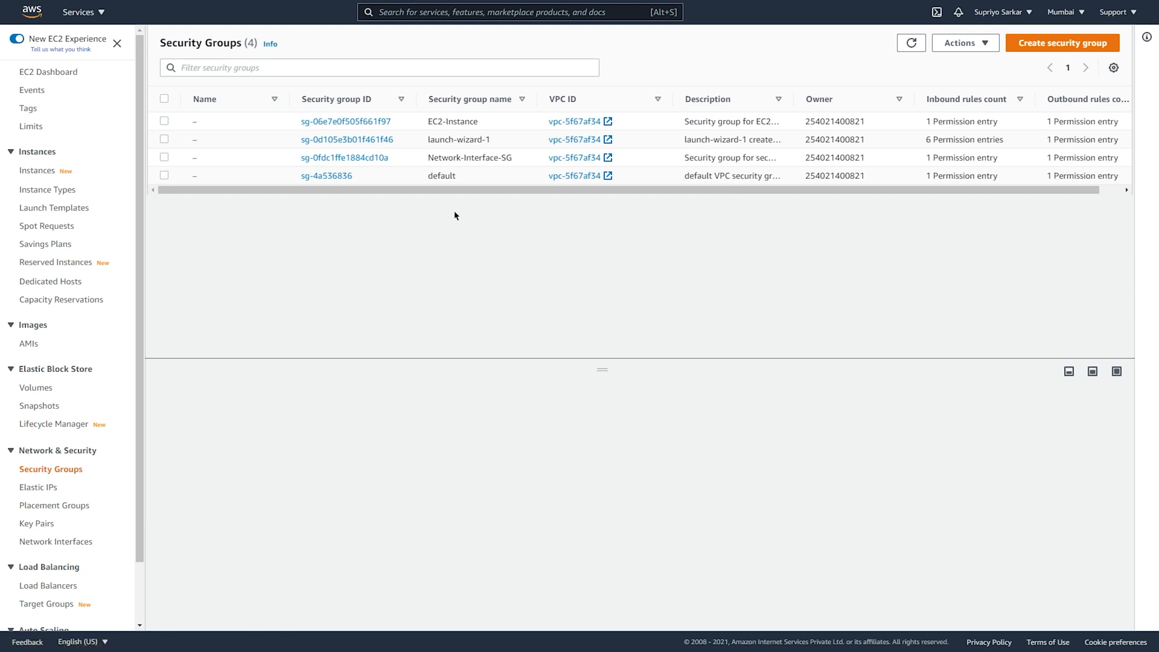
pyautogui.moveTo(430, 158); pyautogui.dragTo(526, 171)
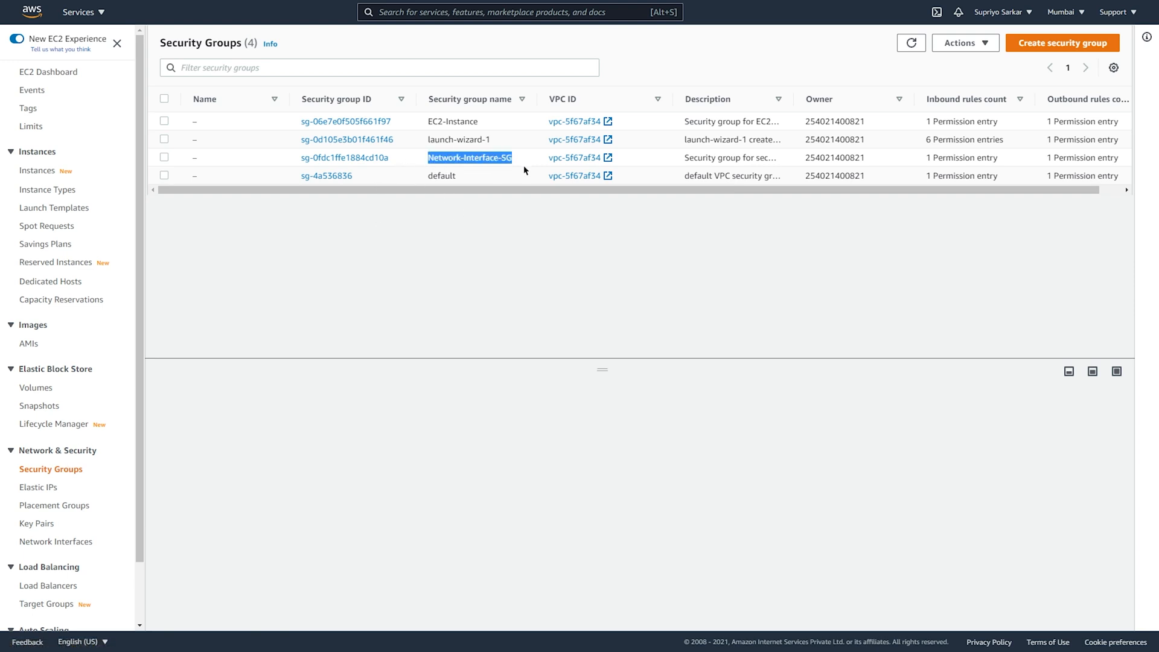
pyautogui.moveTo(427, 121); pyautogui.dragTo(482, 123)
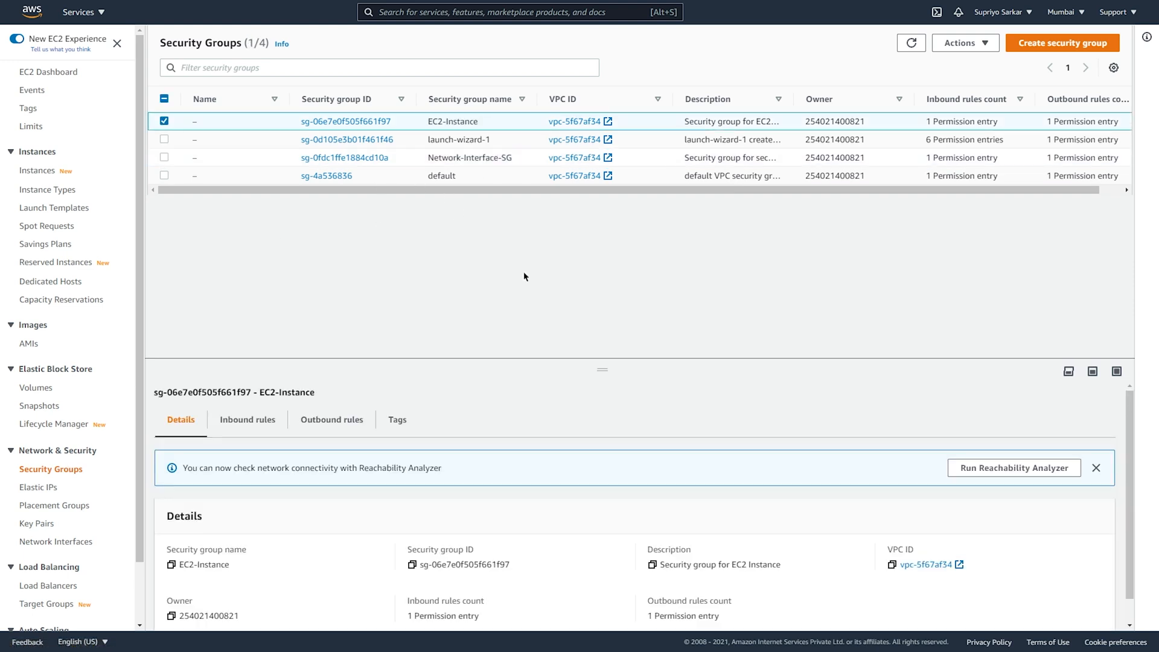
# Step: Start launching a new EC2 instance with the 64-bit (x86) Amazon Linux 2 AMI (HVM), SSD Volume Type
pyautogui.click(38, 171)
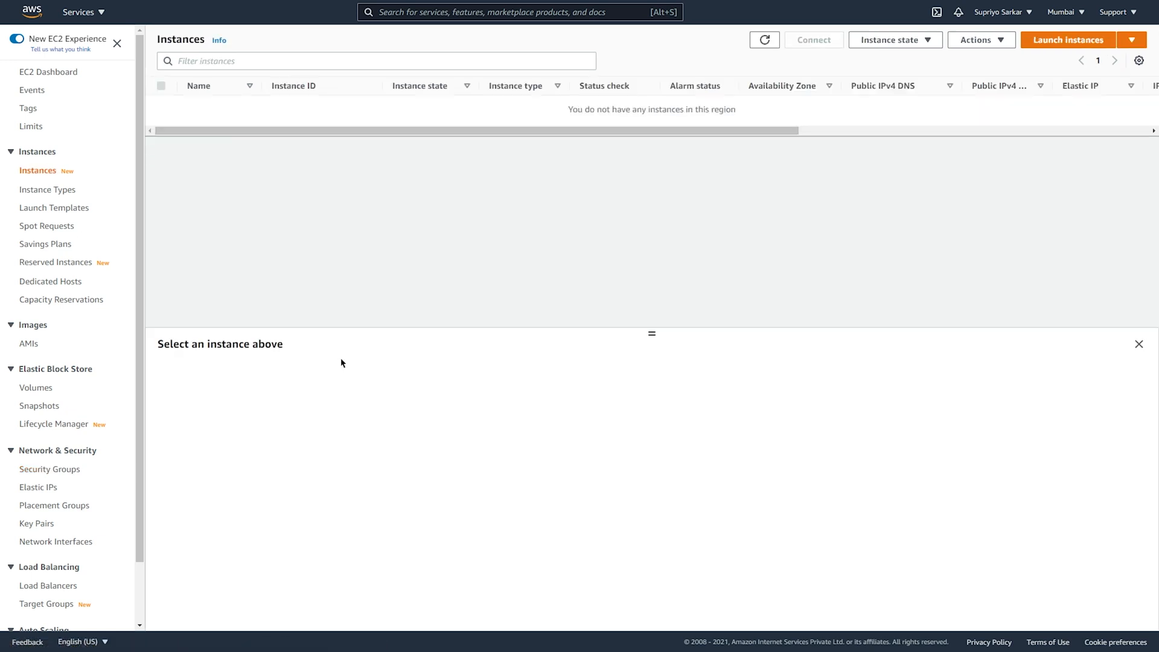
pyautogui.click(1070, 40)
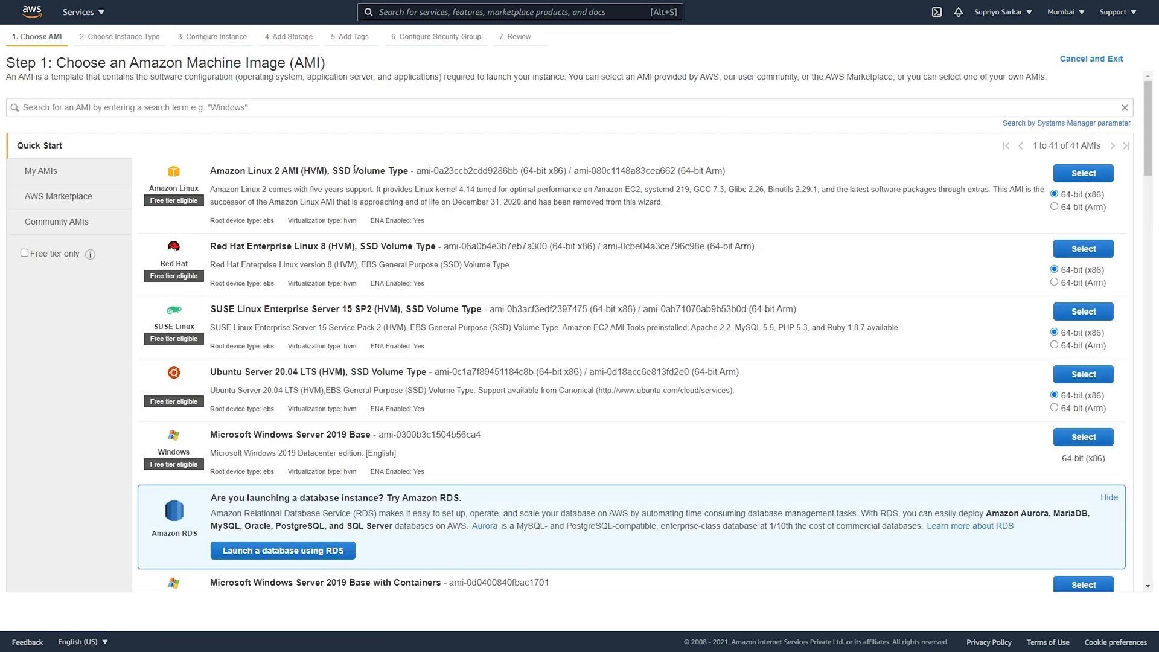
pyautogui.click(1072, 176)
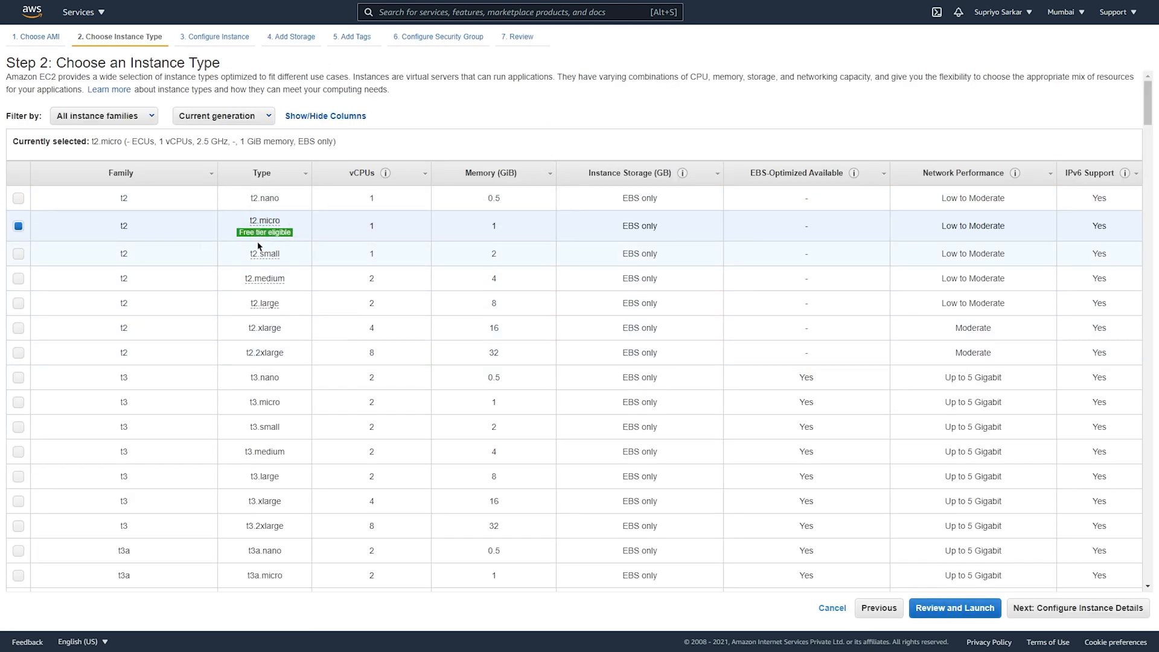
# Step: Keep t2.micro and enter user data that runs yum update, installs, starts and enables httpd, and writes "<html><h1>Response From Server</h1></html>" to /var/www/html/index.html
pyautogui.moveTo(242, 230)
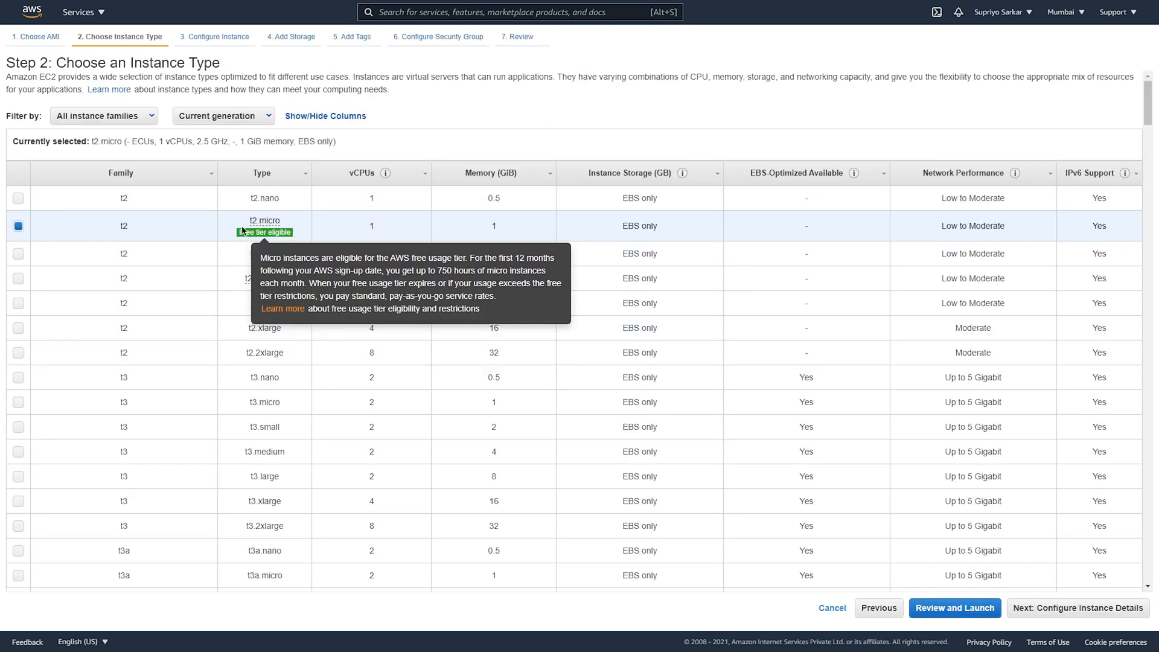
pyautogui.click(1114, 614)
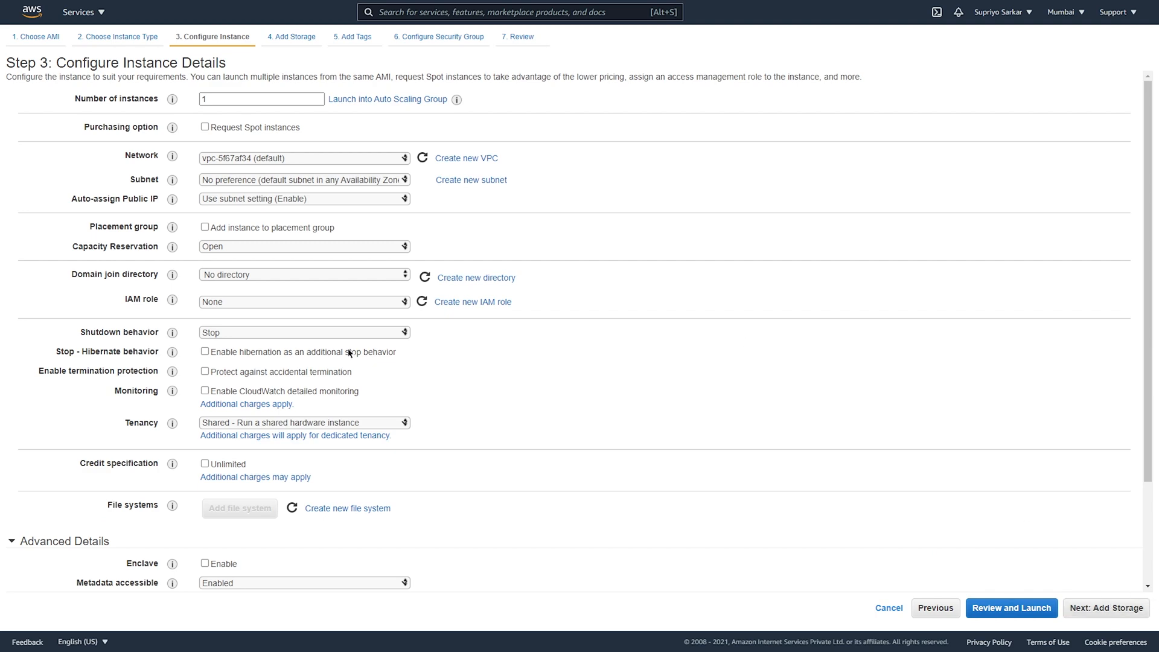
pyautogui.scroll(-3, 479, 375)
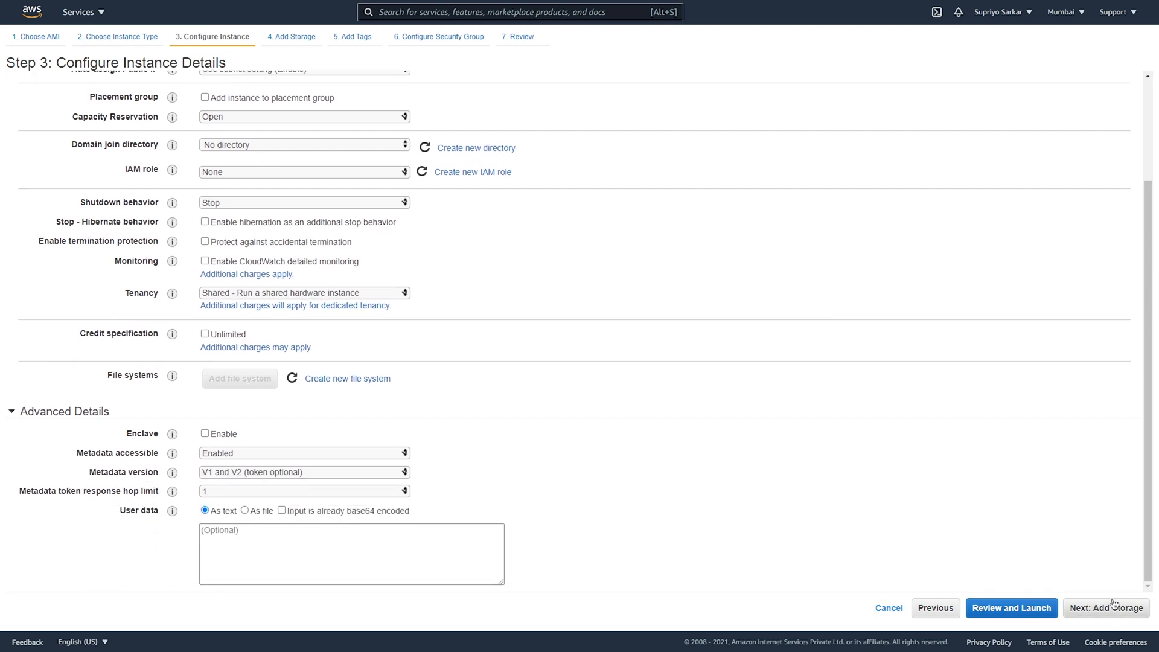
pyautogui.click(295, 541)
pyautogui.write('yum update -y yum install -y httpd systemctl start httpd systemctl enable httpd echo "<html><h1>Response From Server</h1></html>" > /var/www/html/index.html')
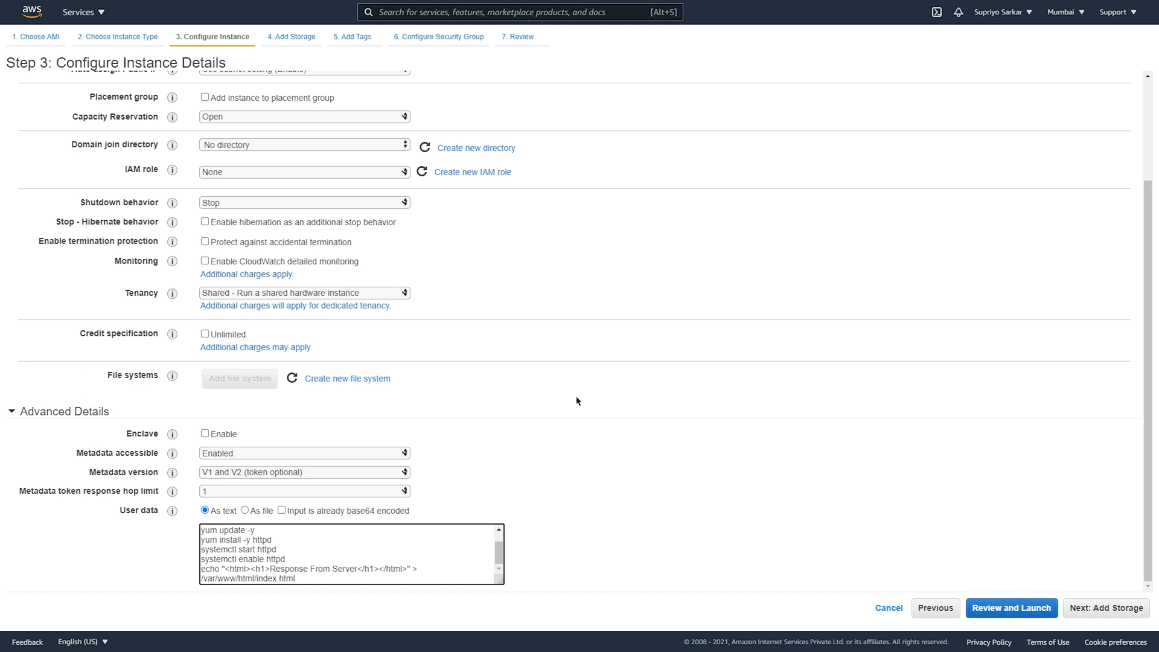
pyautogui.click(1105, 608)
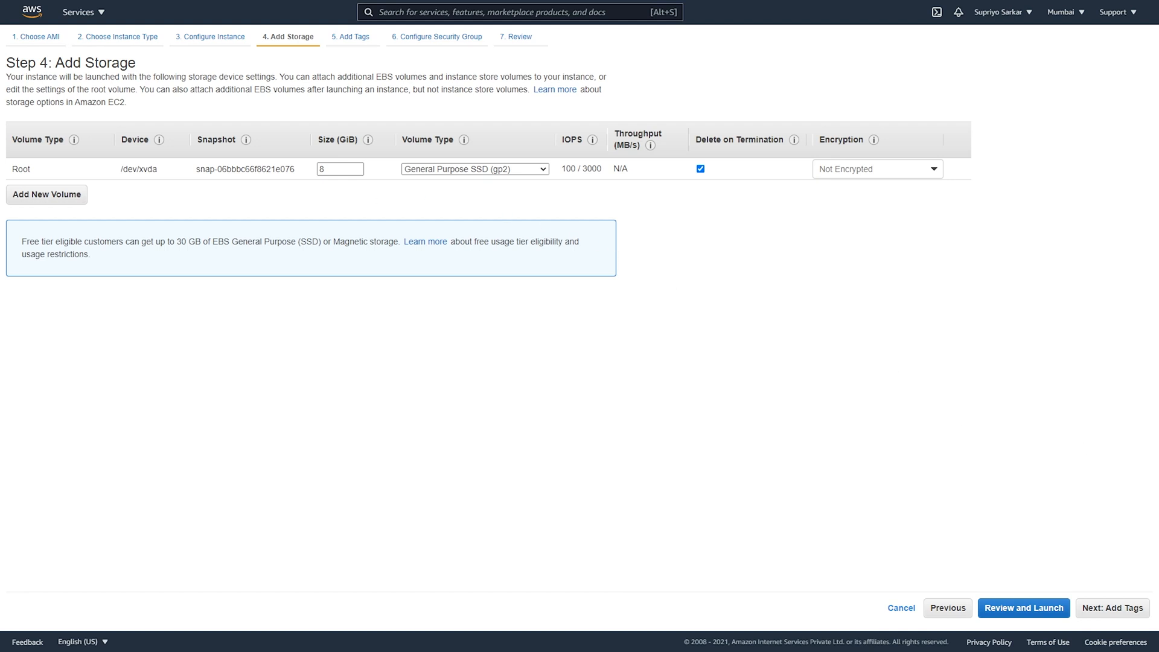
# Step: Keep the default storage, add a tag with key Name and value ENI, and proceed to the security group configuration
pyautogui.click(1123, 609)
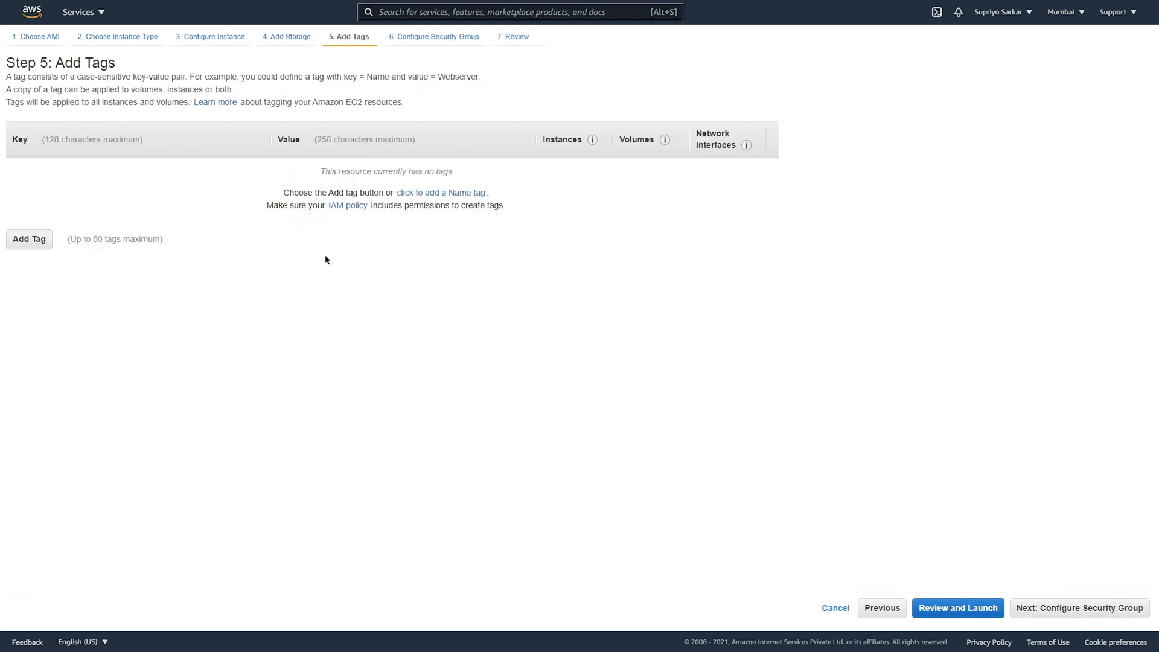
pyautogui.click(18, 237)
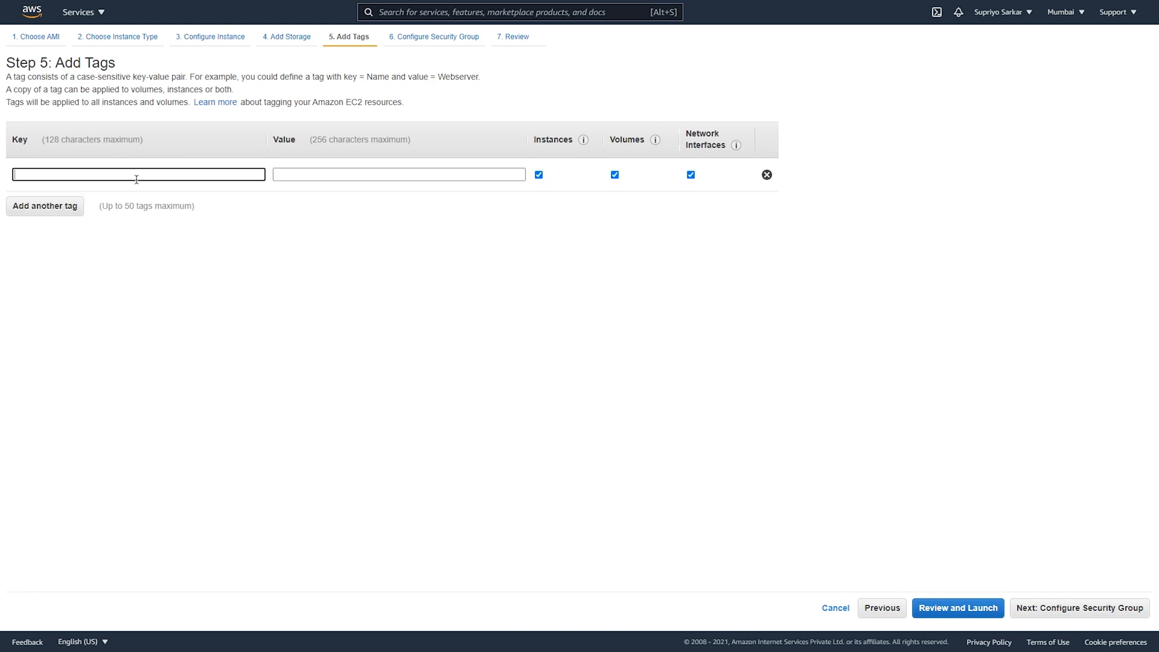
pyautogui.write('Name')
pyautogui.click(382, 174)
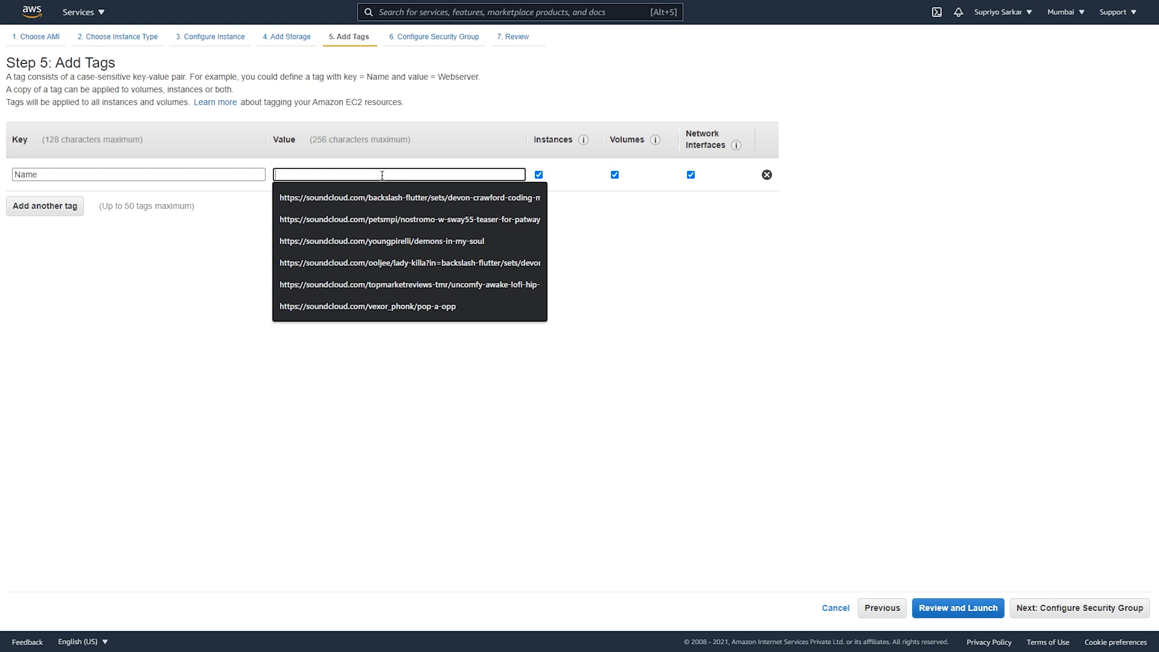
pyautogui.write('ENI')
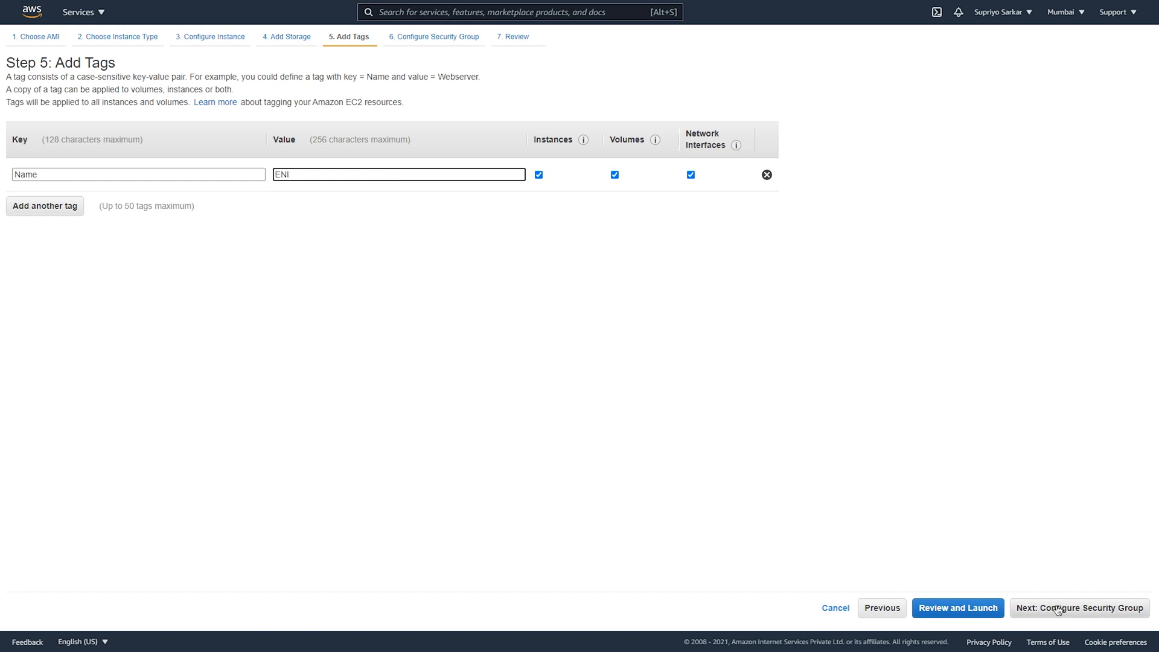
pyautogui.click(1057, 610)
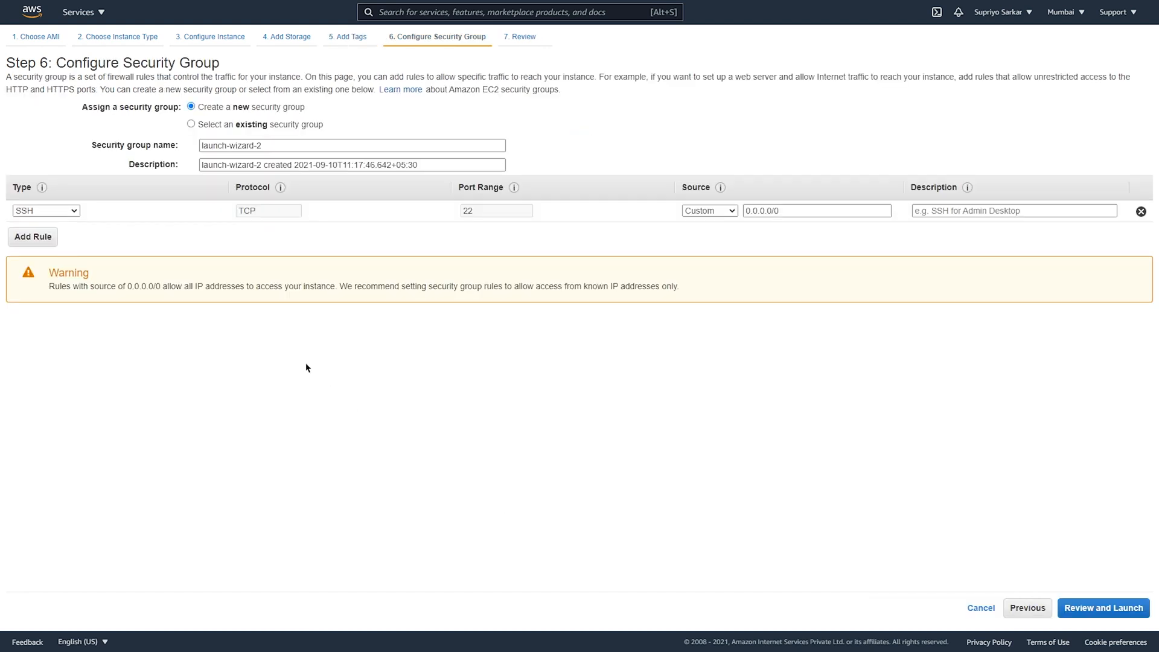
# Step: Assign the existing EC2-Instance security group to the instance and continue to the launch review despite the port 22 warning
pyautogui.click(192, 125)
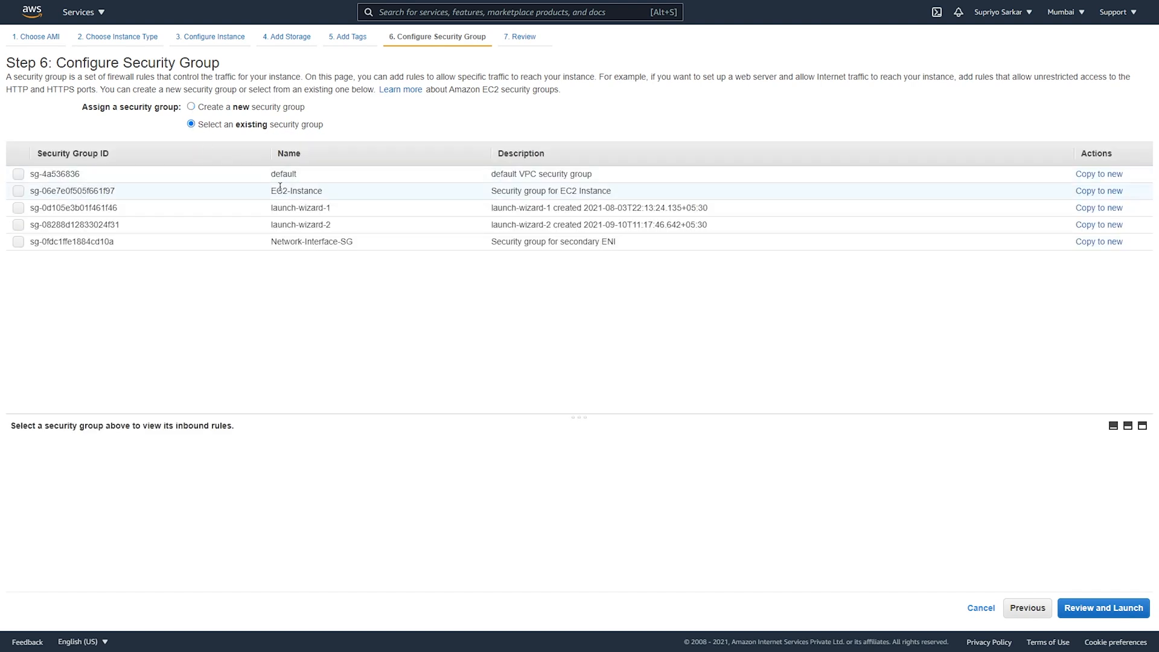
pyautogui.moveTo(273, 189); pyautogui.dragTo(325, 191)
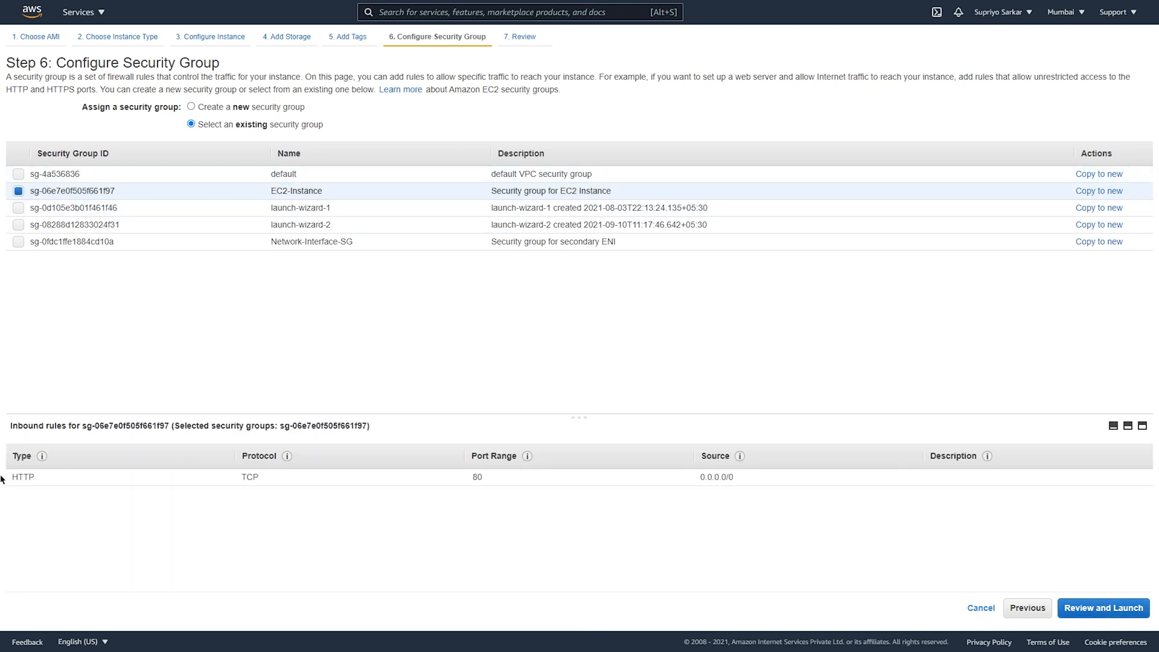
pyautogui.click(1116, 605)
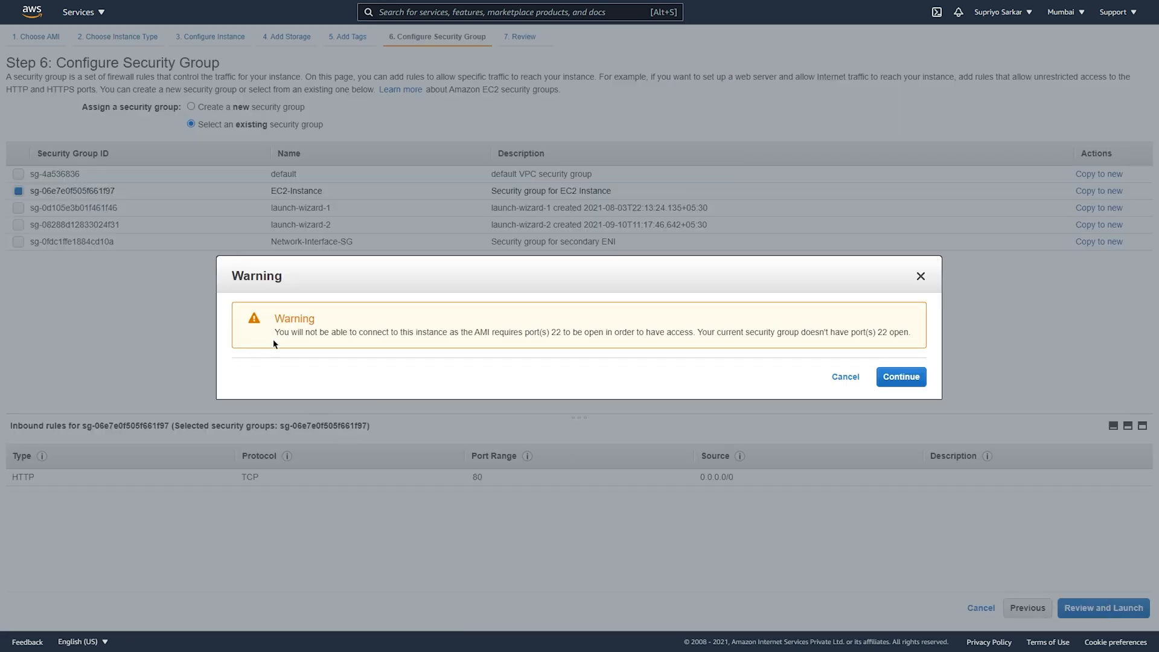
pyautogui.moveTo(275, 334); pyautogui.dragTo(919, 343)
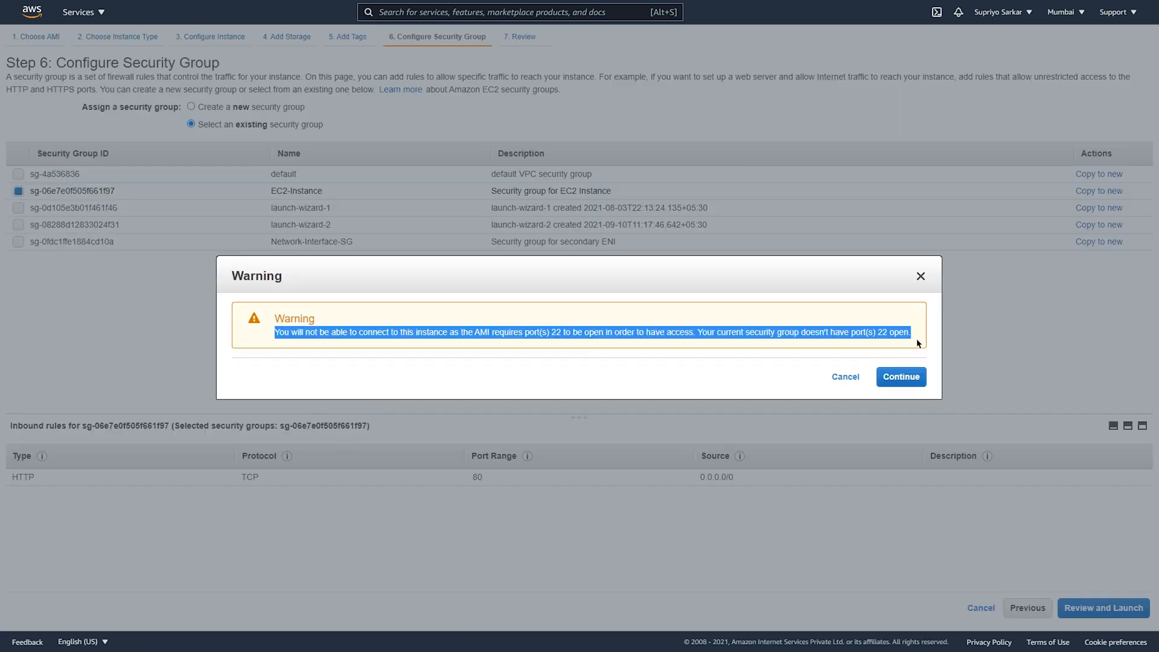
pyautogui.click(906, 379)
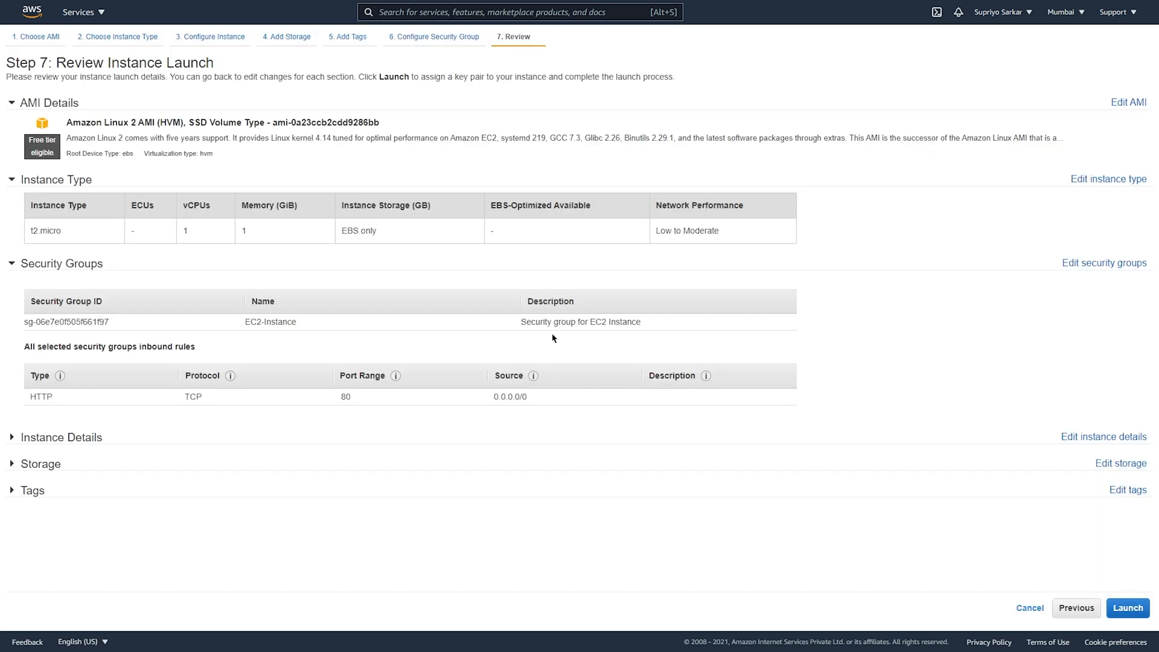
# Step: Launch the instance with the existing key pair MyEC2Key | RSA, acknowledging access to the private key file
pyautogui.click(1128, 608)
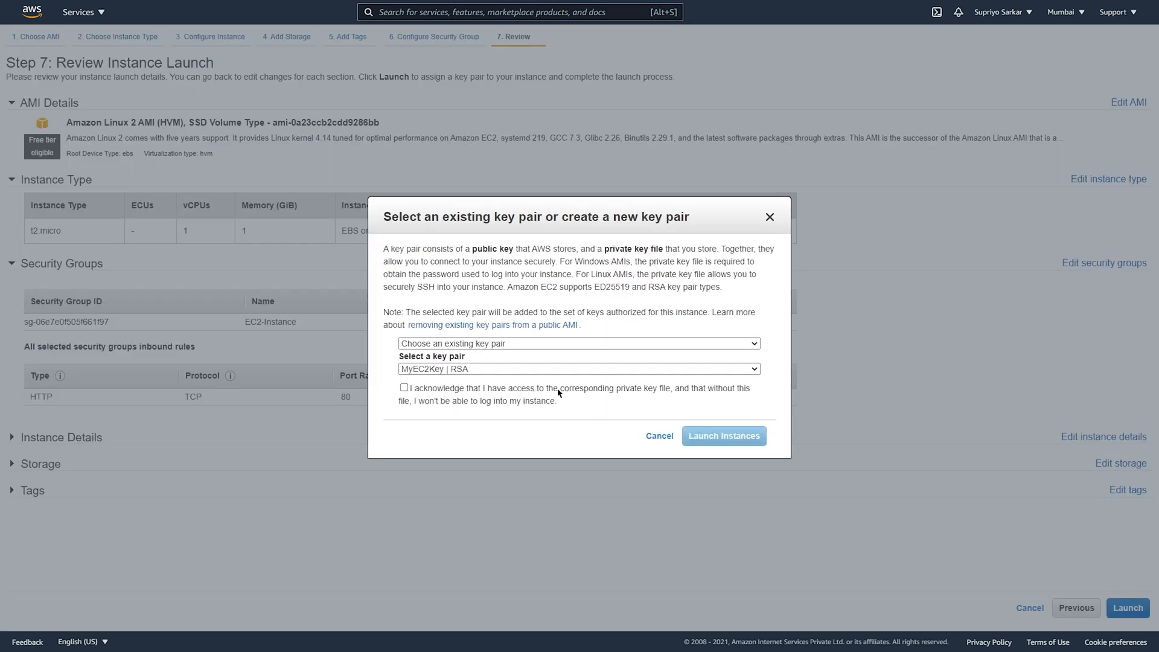
pyautogui.click(477, 369)
pyautogui.click(477, 370)
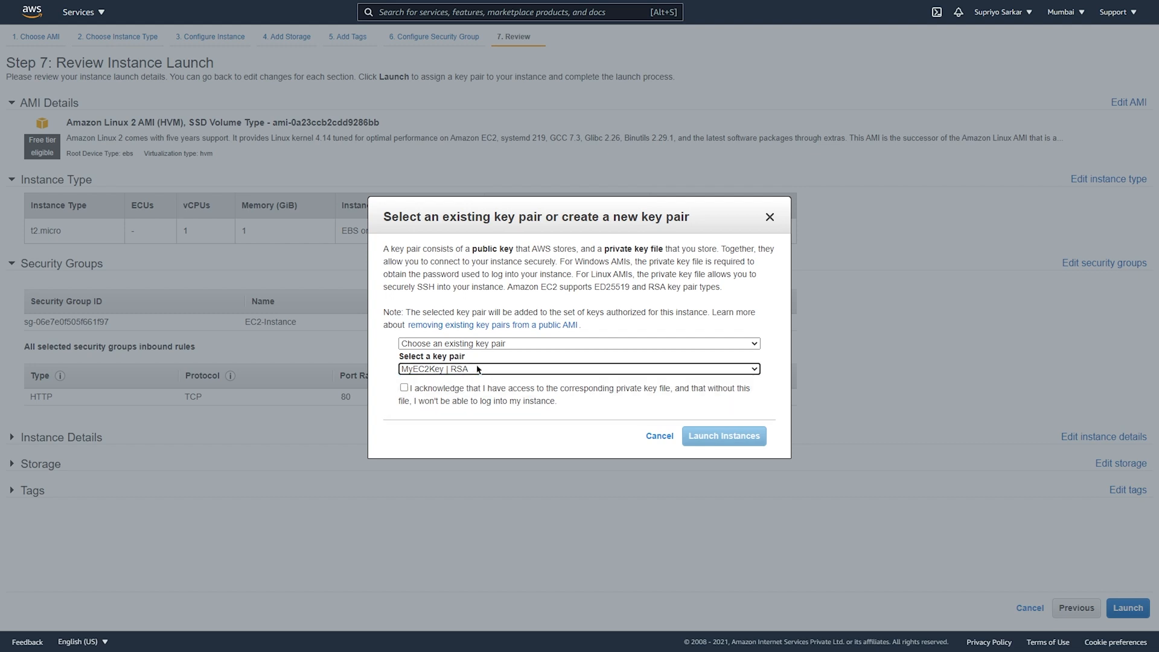
pyautogui.click(404, 388)
pyautogui.click(436, 344)
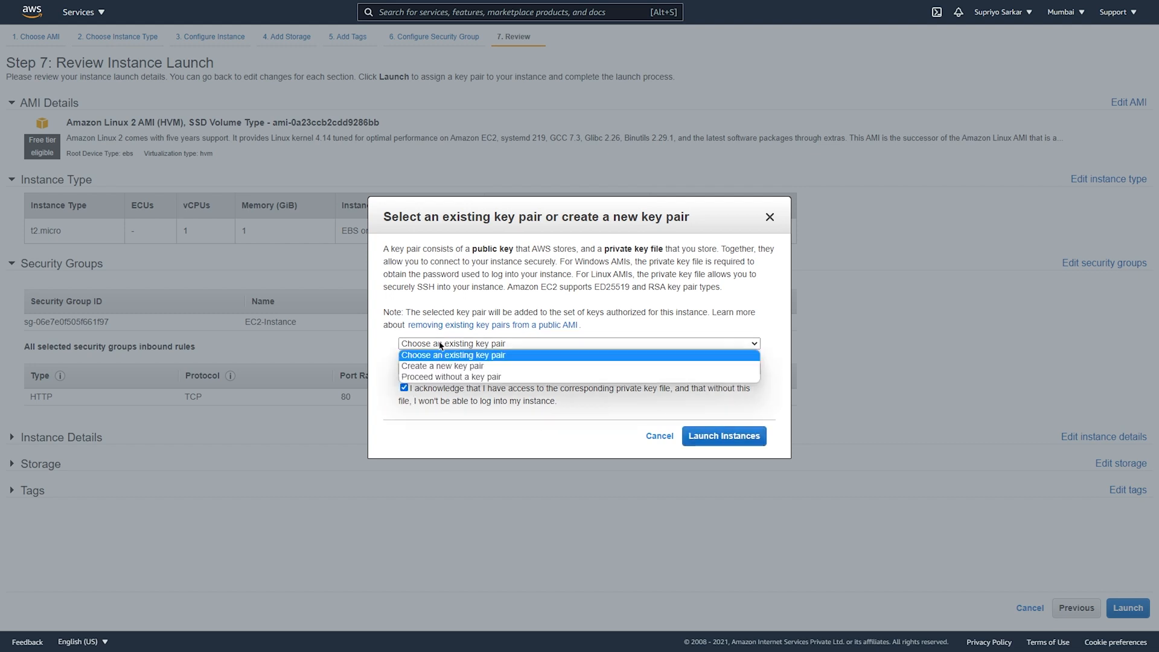
pyautogui.click(462, 354)
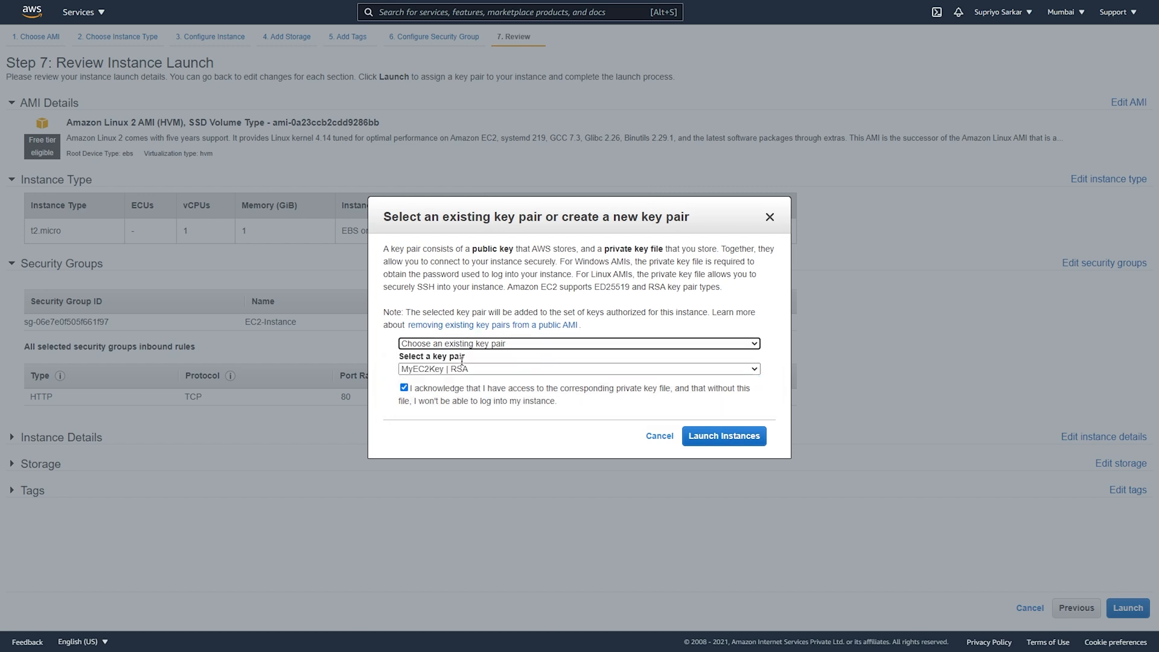
pyautogui.click(462, 369)
pyautogui.click(468, 378)
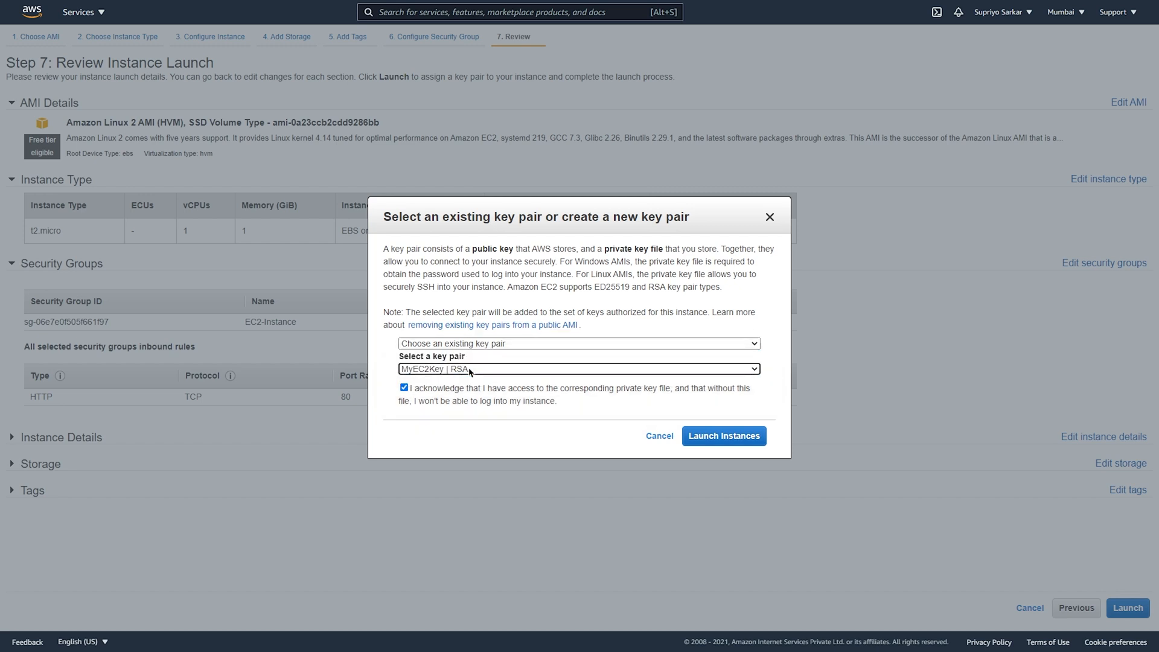
pyautogui.click(731, 439)
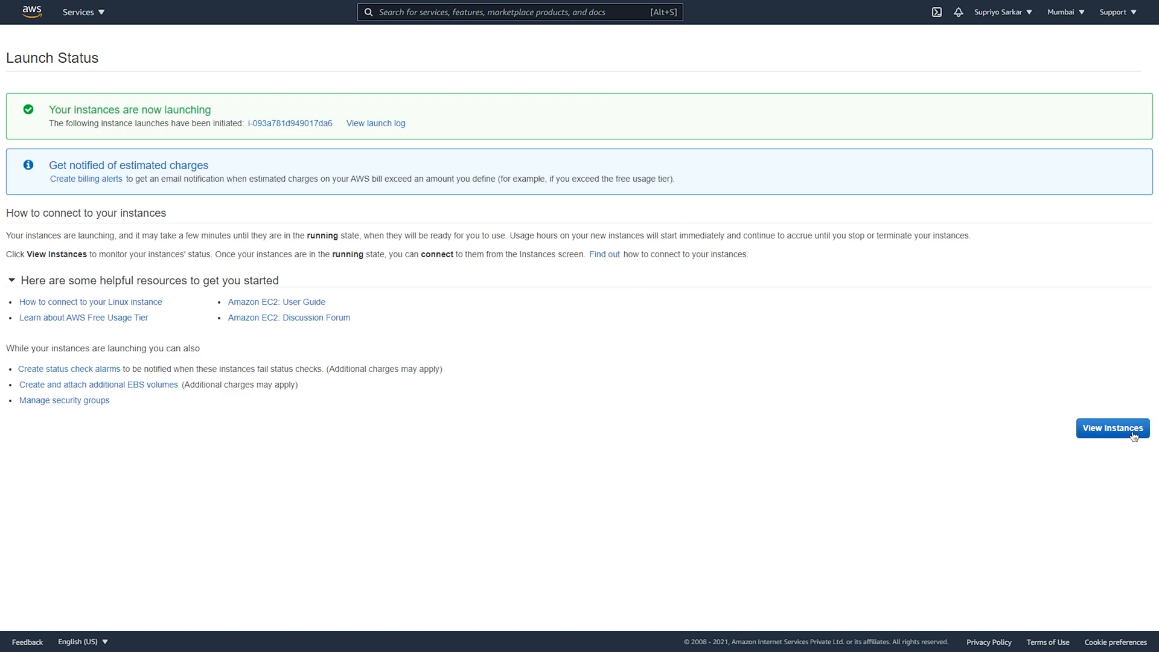
# Step: Rename the running ENI instance in the instances list as hello-yt and clear the selection
pyautogui.click(1134, 436)
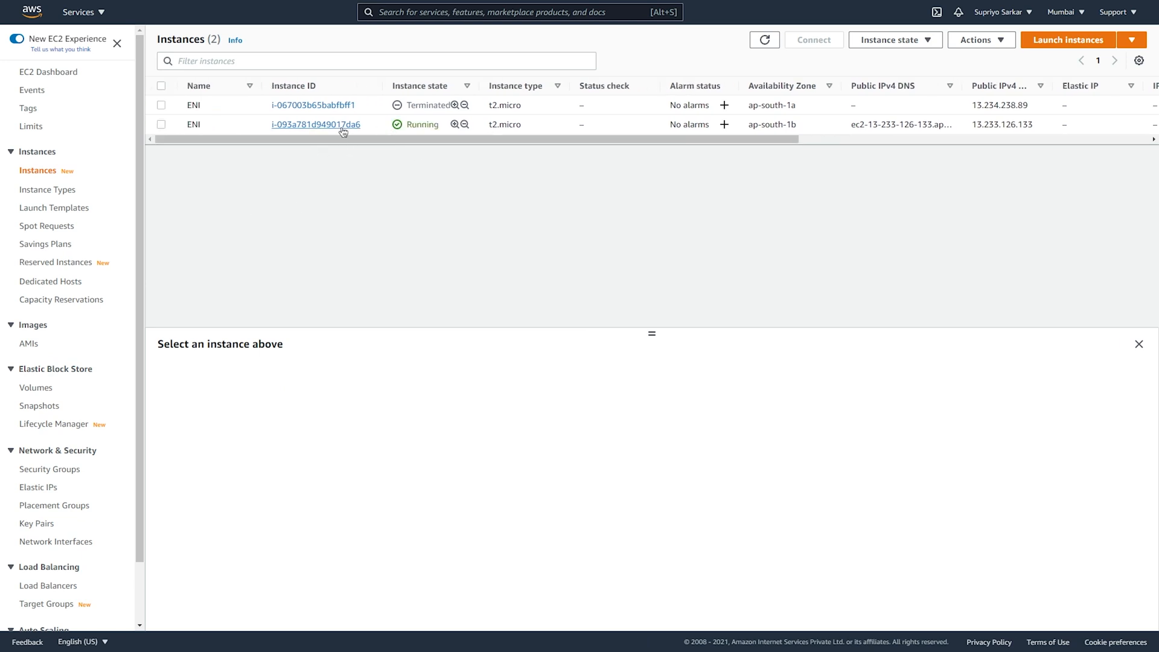
pyautogui.click(210, 125)
pyautogui.doubleClick(278, 142)
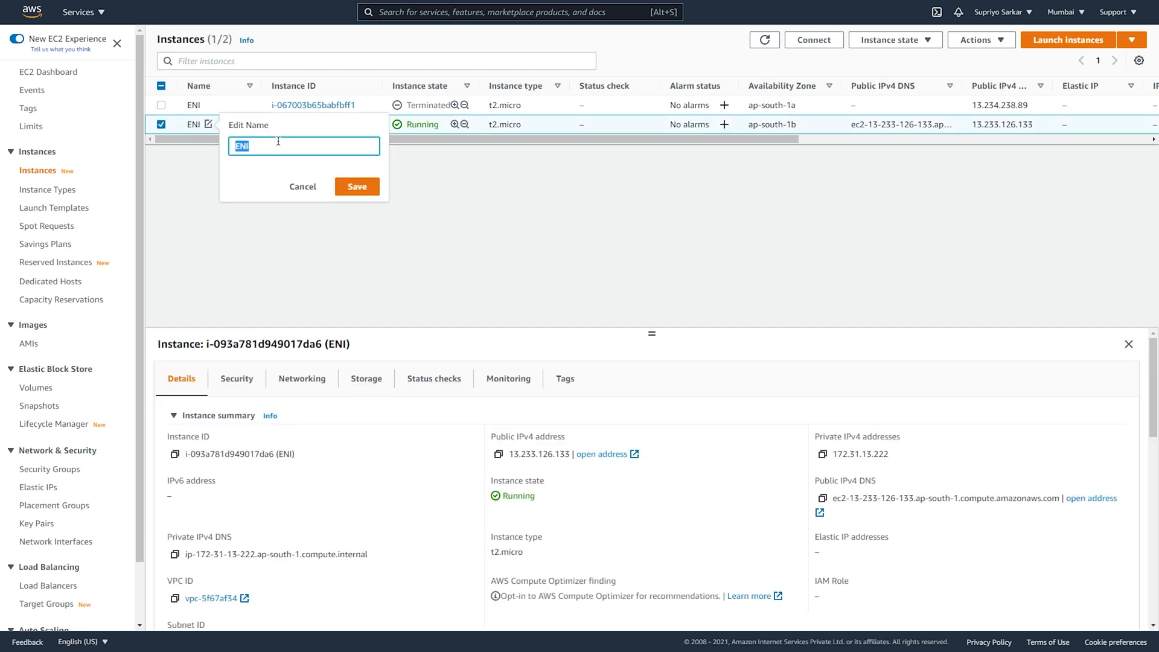
pyautogui.write('hello-yt')
pyautogui.click(357, 187)
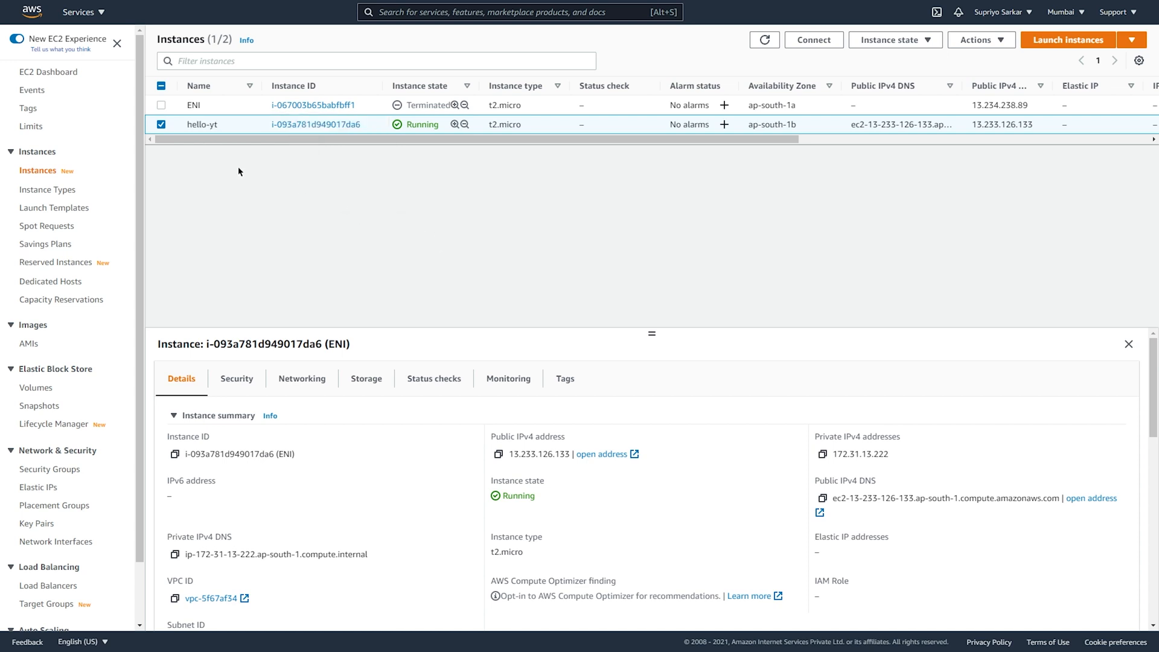
pyautogui.click(161, 85)
pyautogui.click(162, 86)
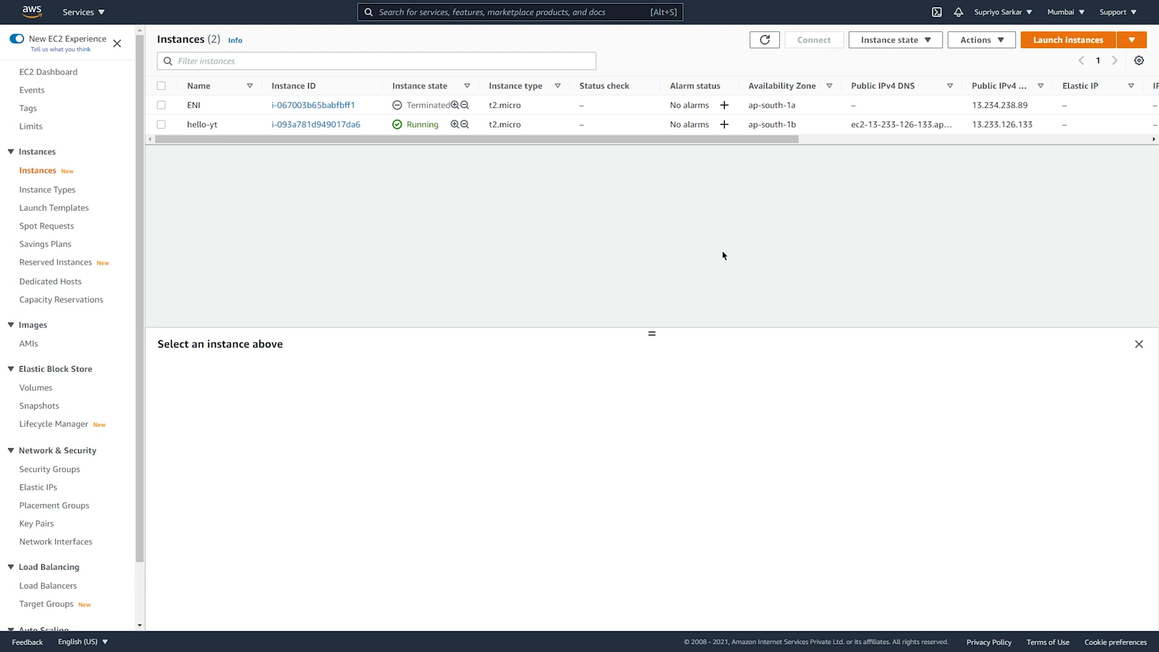
# Step: Copy the subnet ID of the hello-yt instance into the Notepad document and return to the instances list
pyautogui.click(161, 125)
pyautogui.scroll(-2, 332, 474)
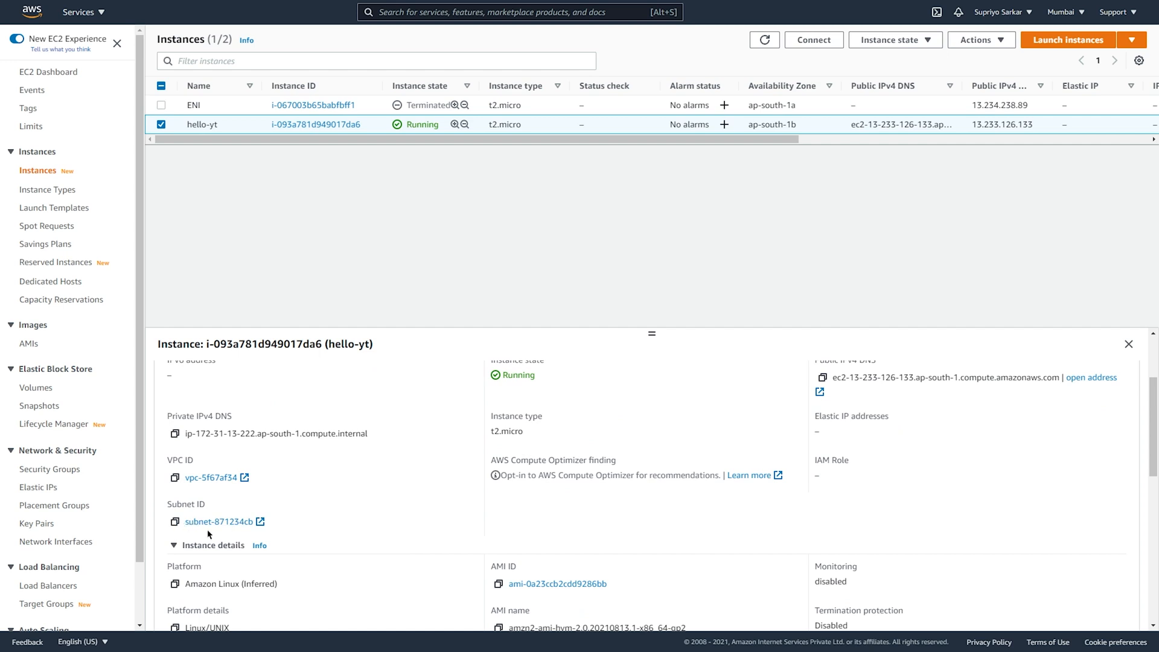
pyautogui.click(175, 523)
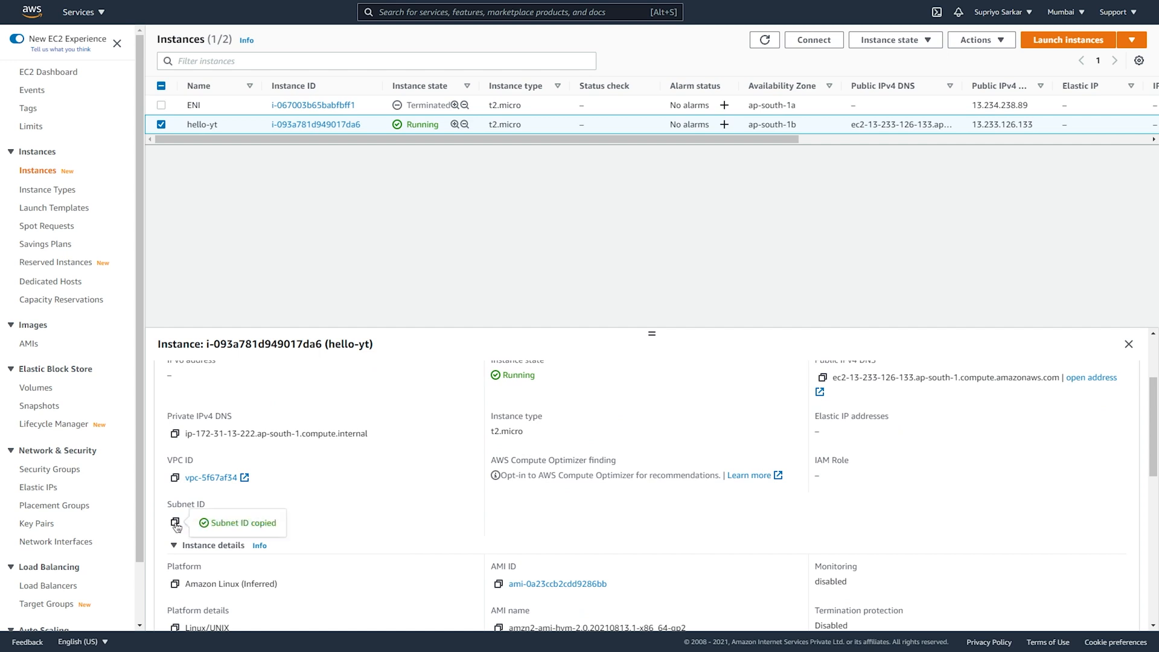
pyautogui.hotkey('alt', 'Tab')
pyautogui.hotkey('ctrl', 'v')
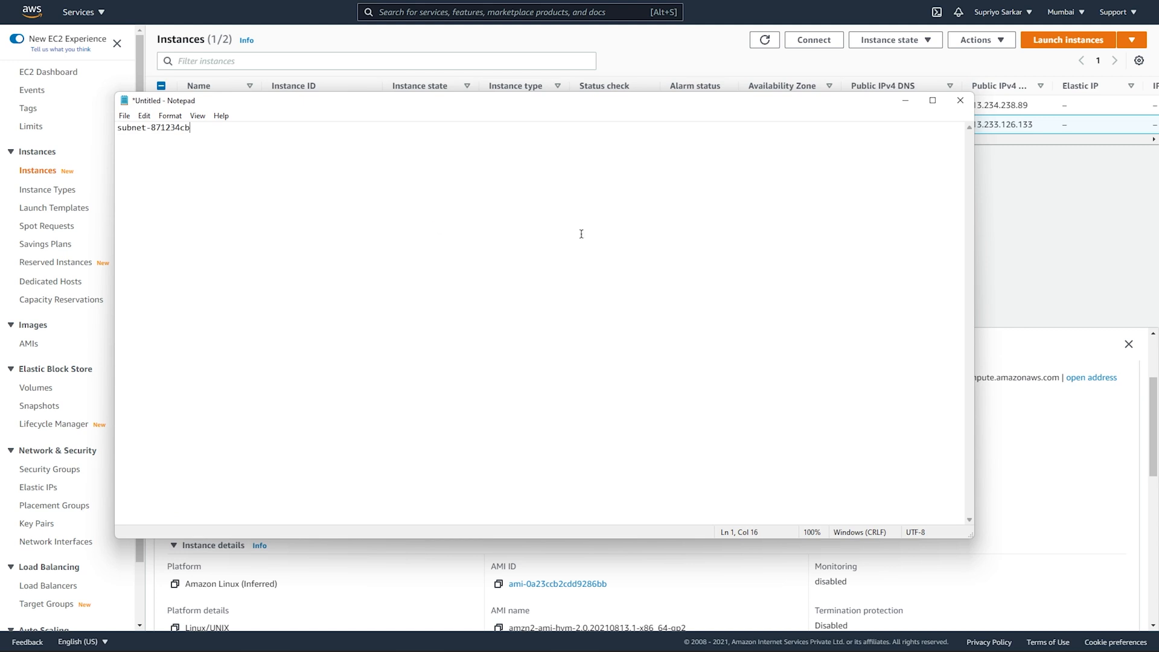
pyautogui.click(1067, 166)
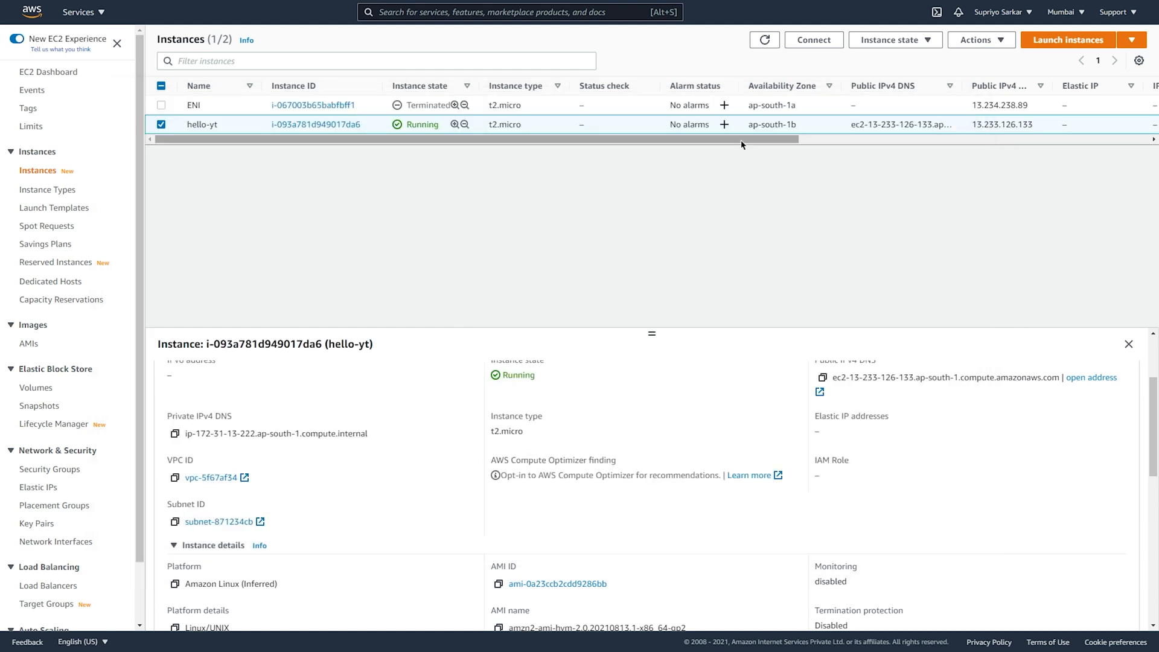
# Step: Copy the hello-yt instance's availability zone, ap-south-1b, onto a new line in Notepad and return to the instances list
pyautogui.hscroll(1, 855, 138)
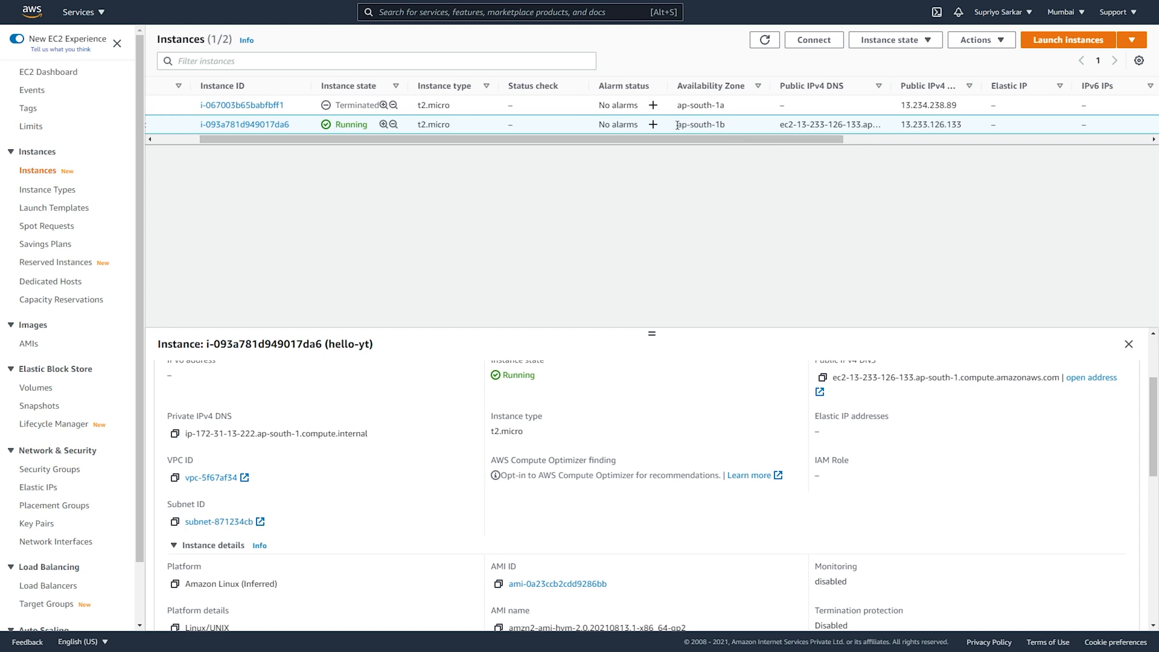
pyautogui.moveTo(677, 125); pyautogui.dragTo(727, 126)
pyautogui.hotkey('alt', 'Tab')
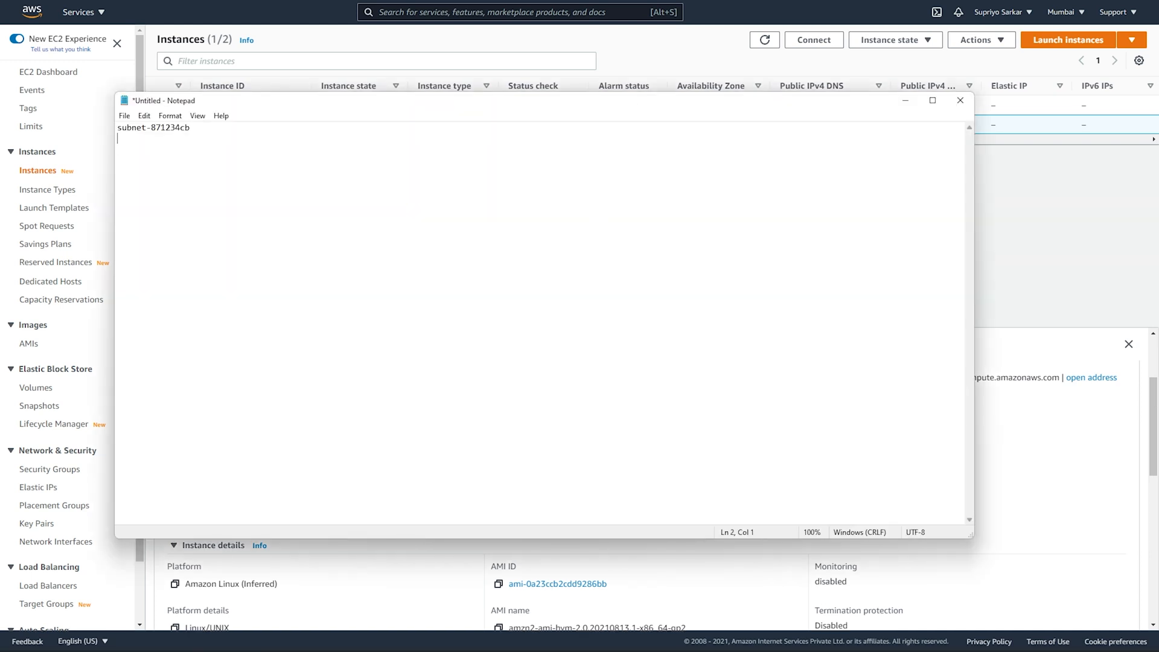
pyautogui.press('Return')
pyautogui.hotkey('ctrl', 'v')
pyautogui.hotkey('alt', 'Tab')
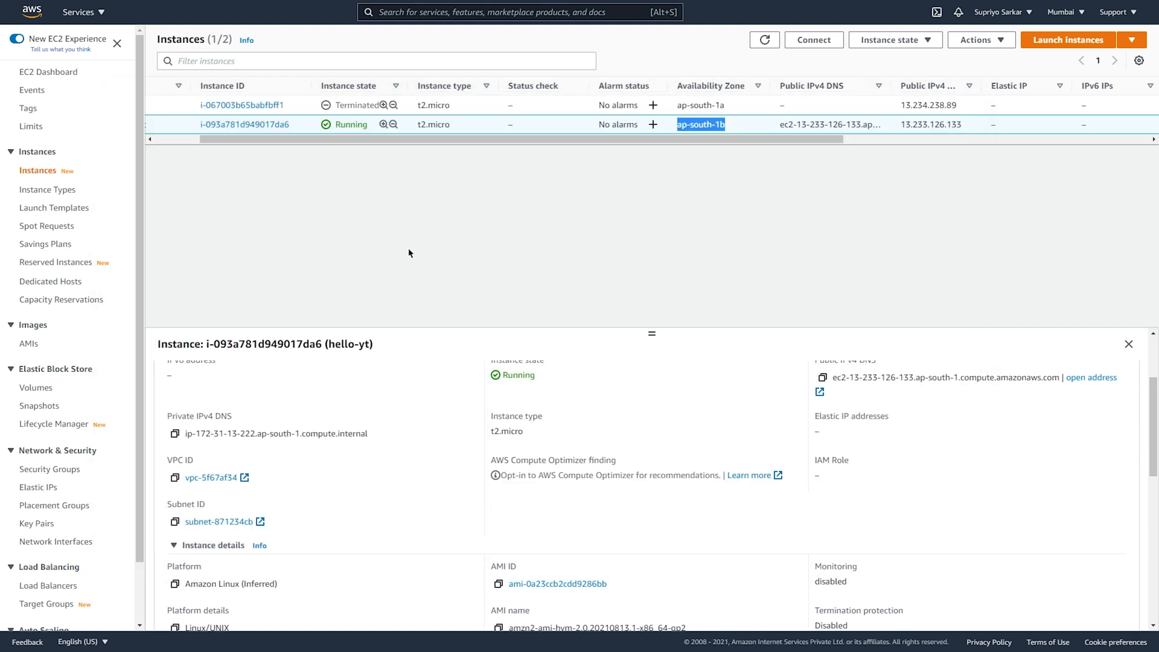
# Step: Start creating a new network interface with the description Secondary ENI
pyautogui.scroll(-1, 58, 475)
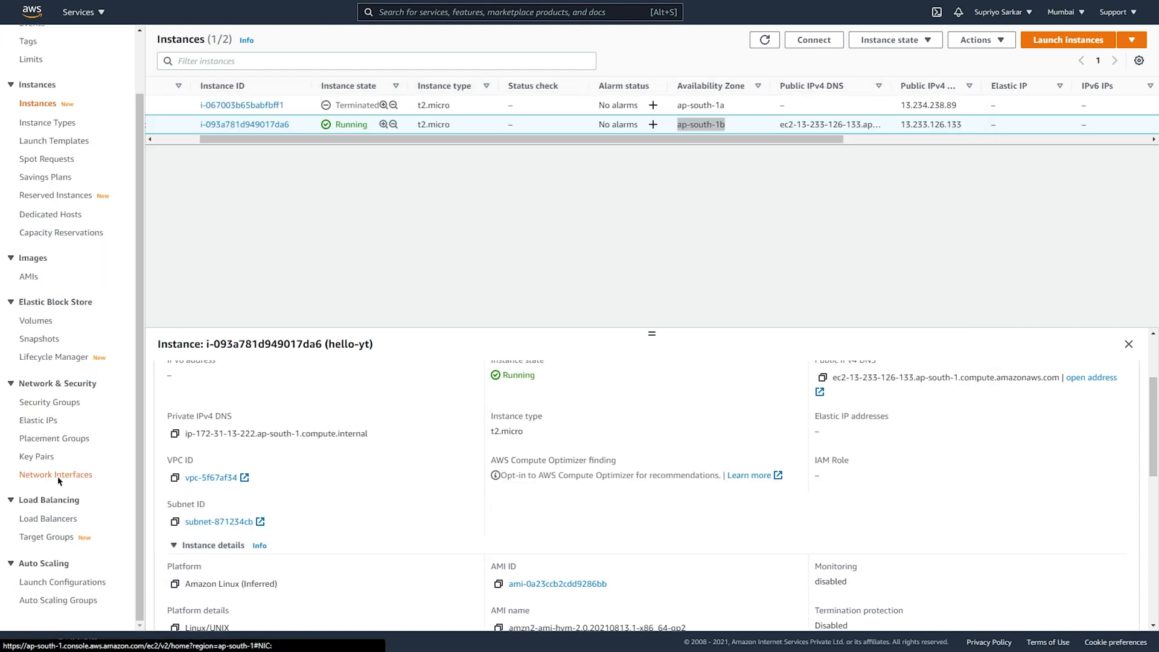
pyautogui.click(58, 474)
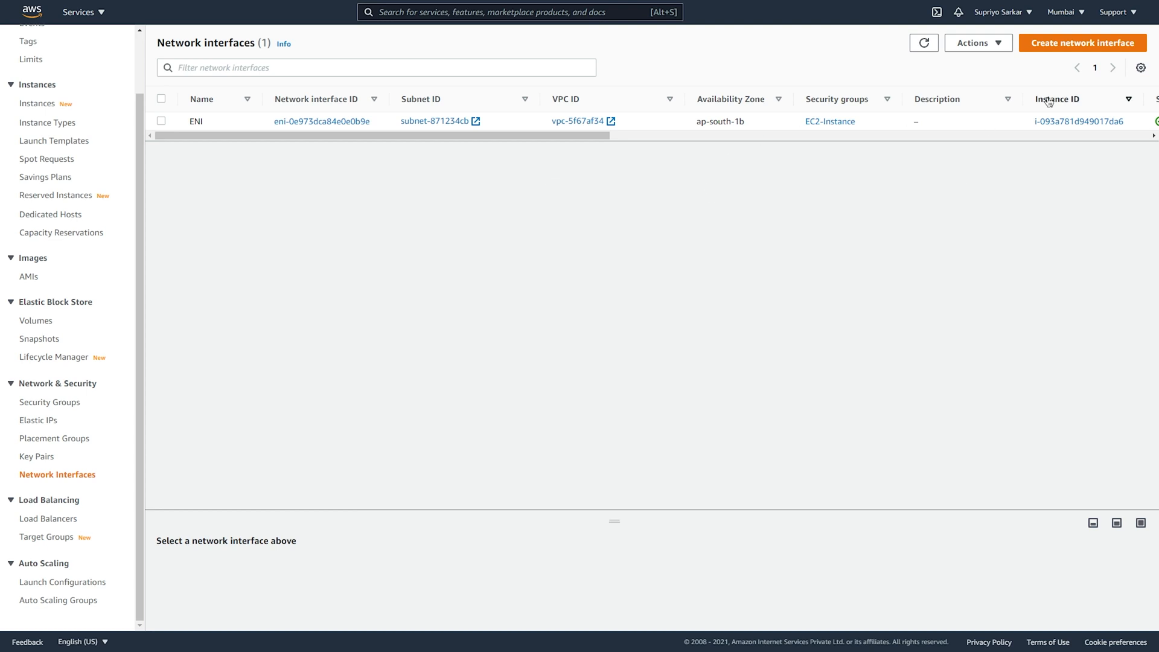
pyautogui.click(1108, 43)
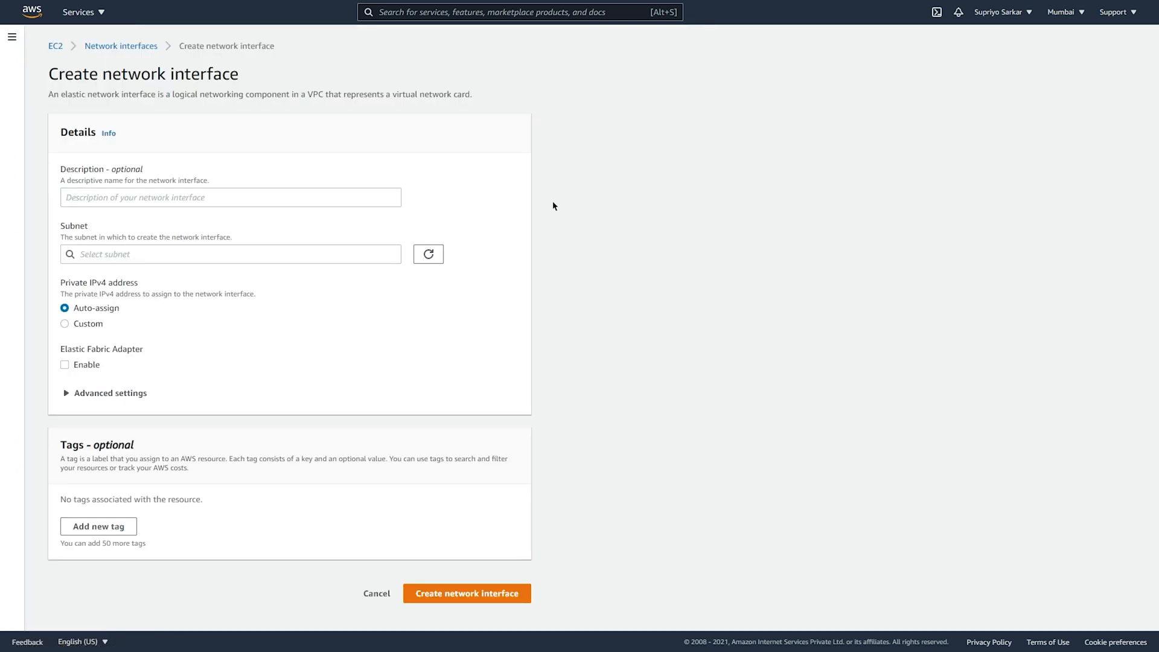
pyautogui.click(269, 200)
pyautogui.write('Secondar')
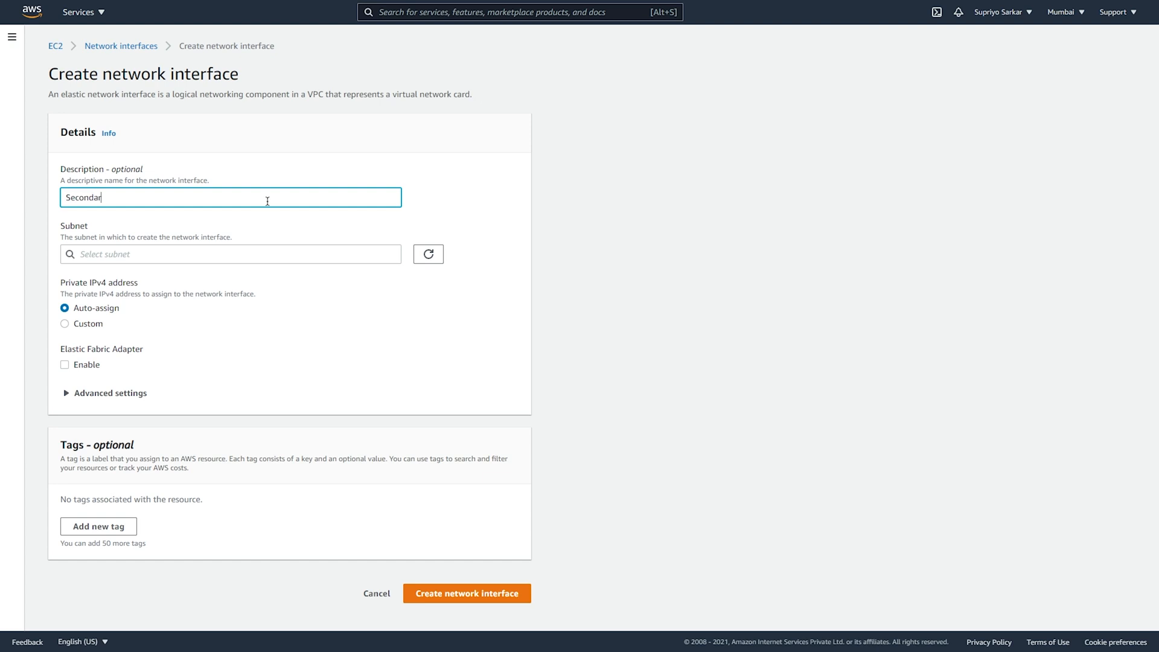
pyautogui.write('y ENI')
# Step: Check the zone noted in Notepad and set the new interface's subnet to subnet-871234cb in ap-south-1b
pyautogui.click(195, 254)
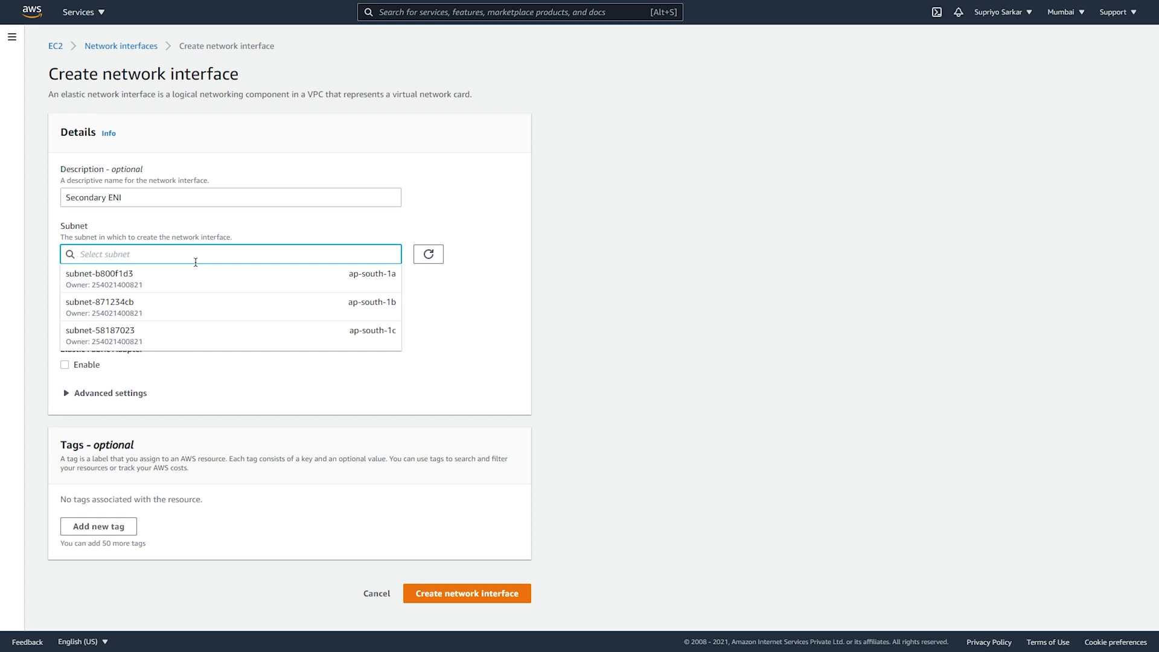
pyautogui.click(220, 283)
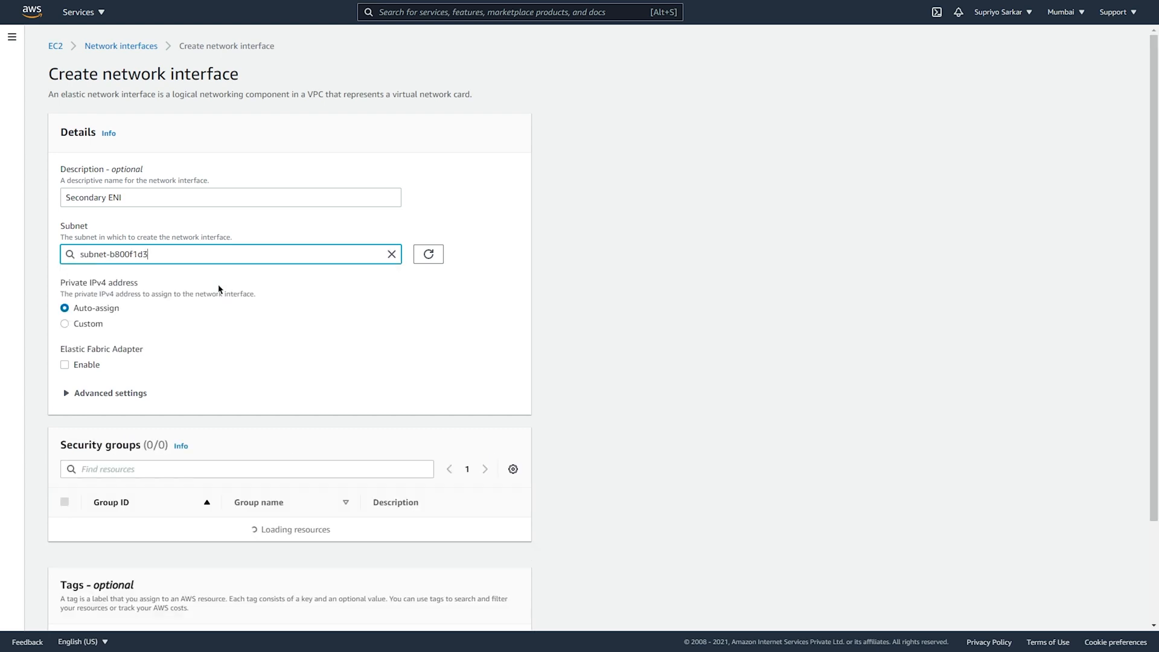
pyautogui.hotkey('alt', 'Tab')
pyautogui.moveTo(172, 151); pyautogui.dragTo(119, 154)
pyautogui.hotkey('alt', 'Tab')
pyautogui.click(338, 254)
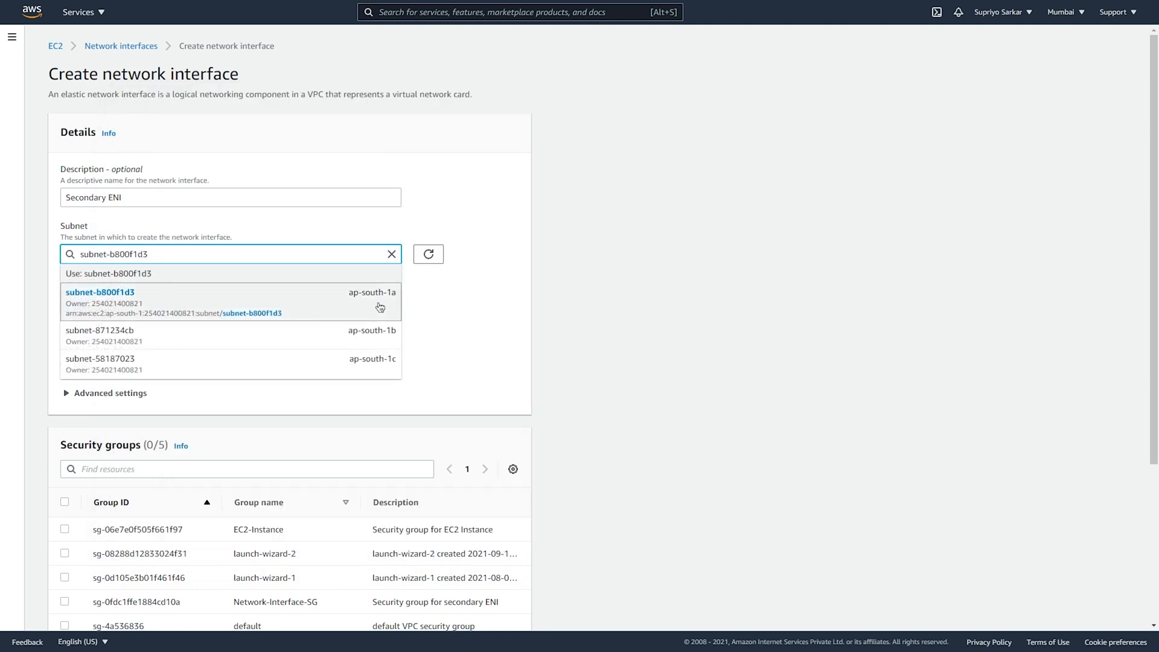
pyautogui.click(369, 336)
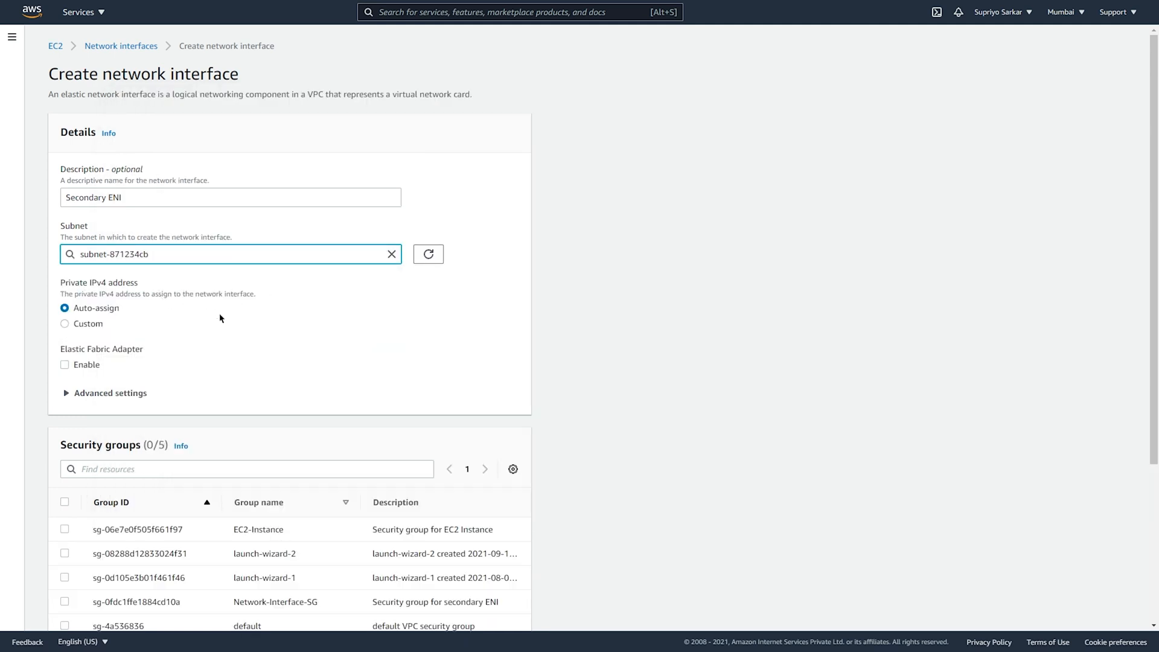
# Step: Keep the private IPv4 address auto-assigned and assign the Network-Interface-SG security group to the new interface
pyautogui.scroll(-2, 597, 332)
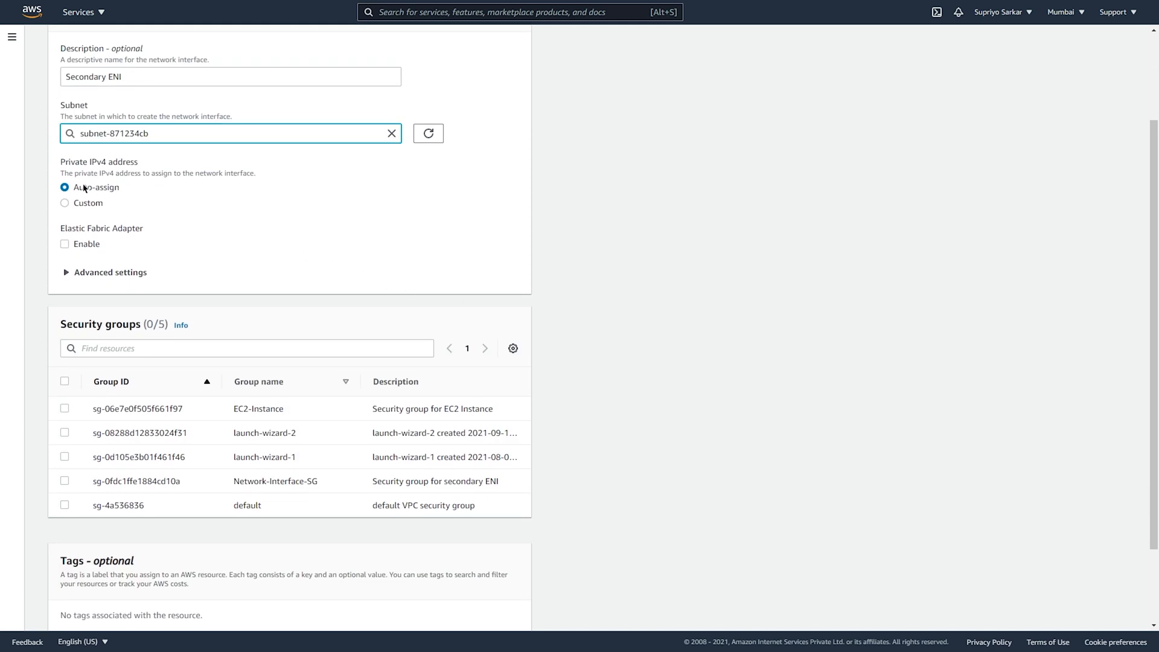
pyautogui.scroll(-2, 692, 338)
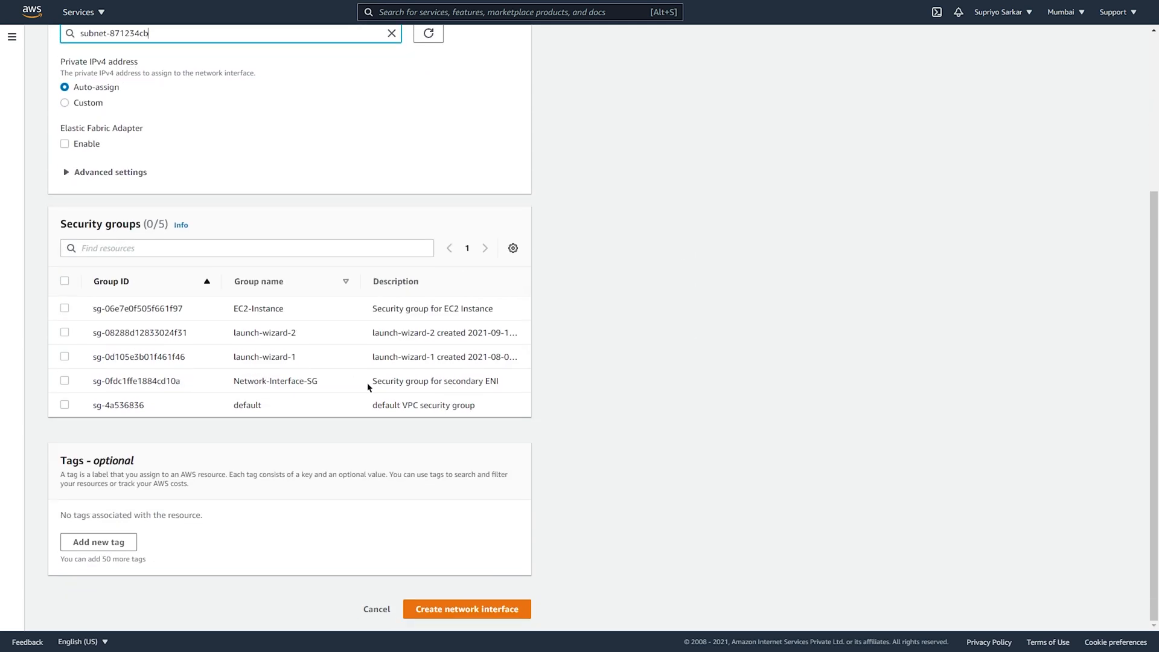
pyautogui.moveTo(369, 385); pyautogui.dragTo(521, 381)
pyautogui.scroll(4, 732, 330)
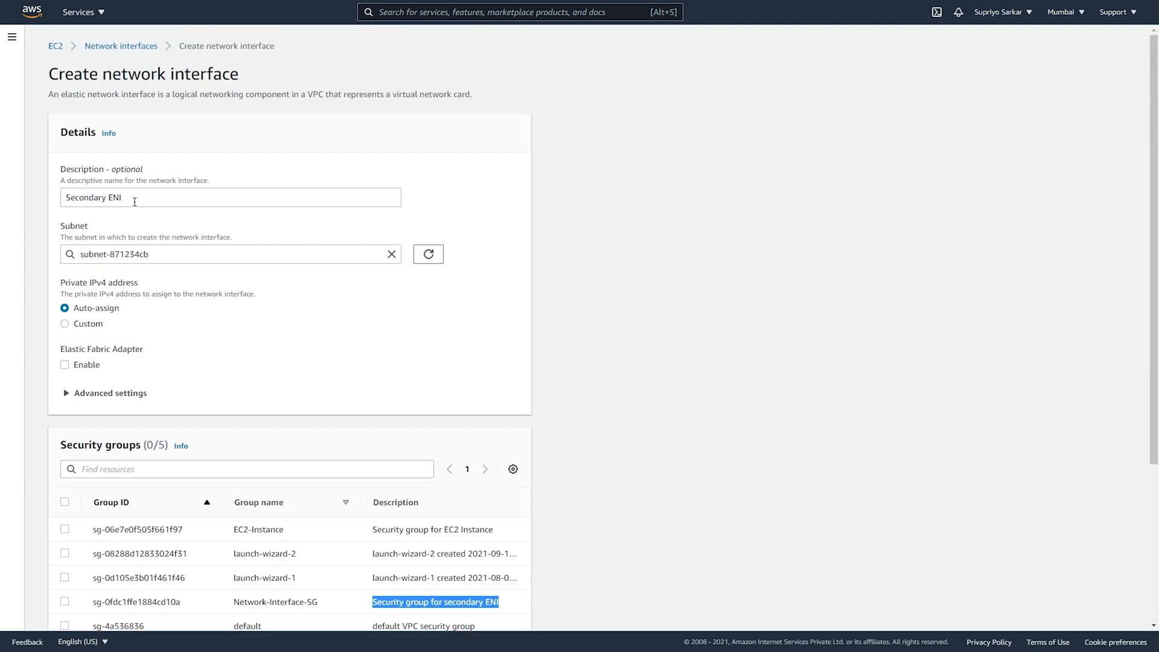
pyautogui.scroll(-4, 596, 357)
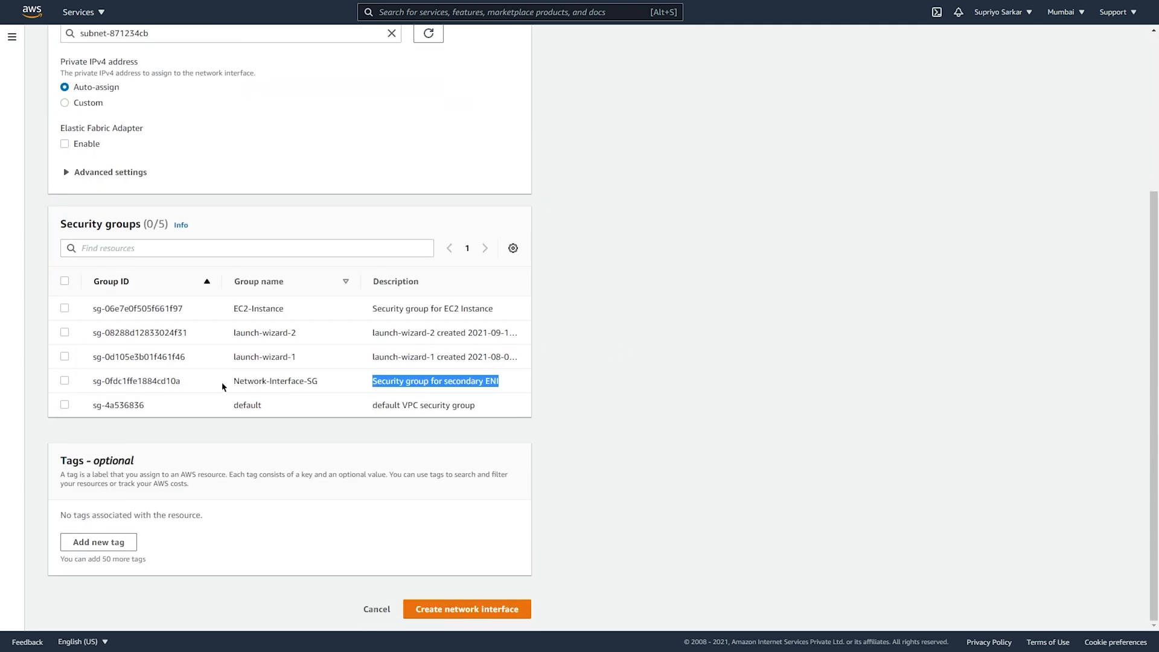
pyautogui.moveTo(222, 387); pyautogui.dragTo(326, 391)
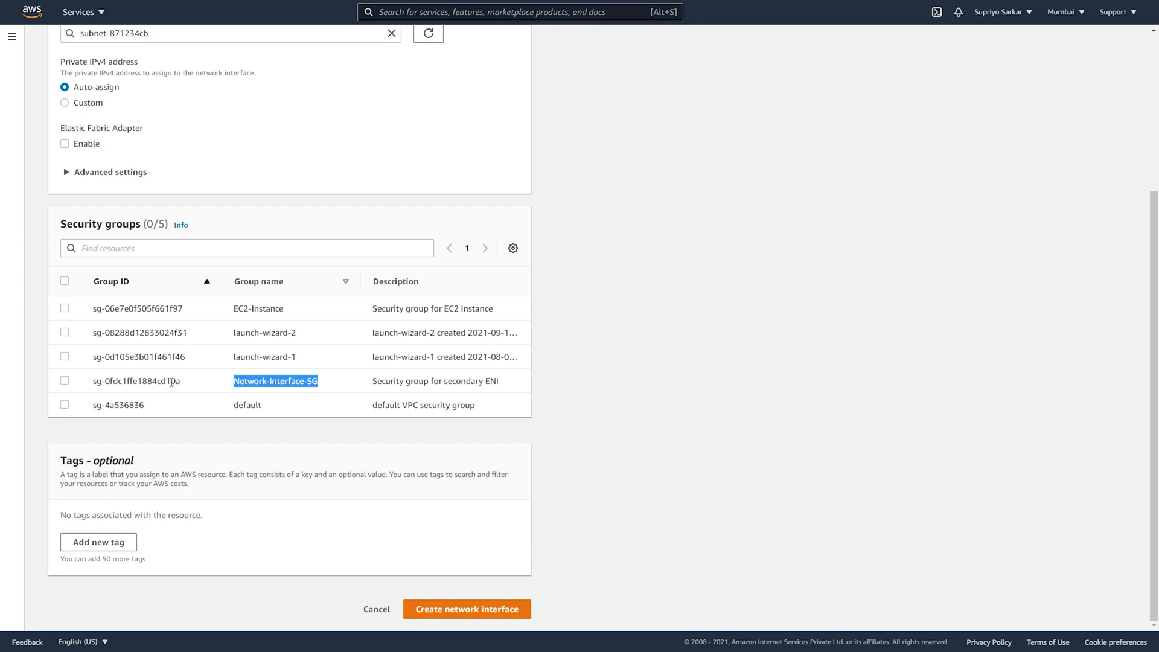
pyautogui.click(64, 380)
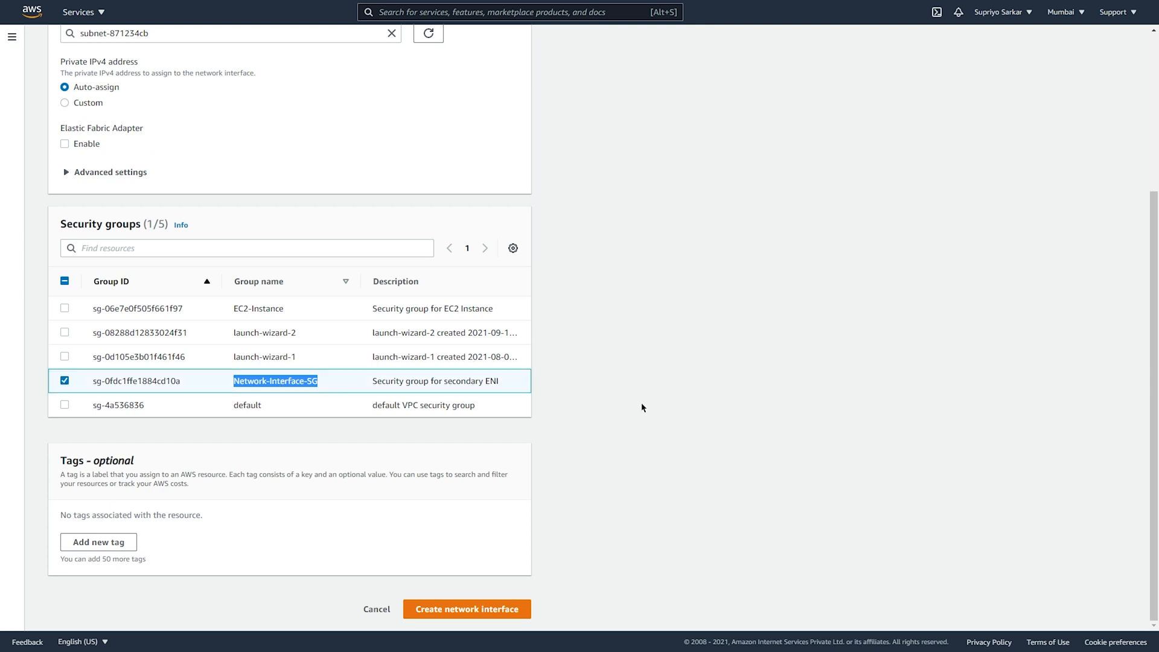
# Step: Add a tag with key Name and value Secondary, and create the network interface
pyautogui.click(131, 539)
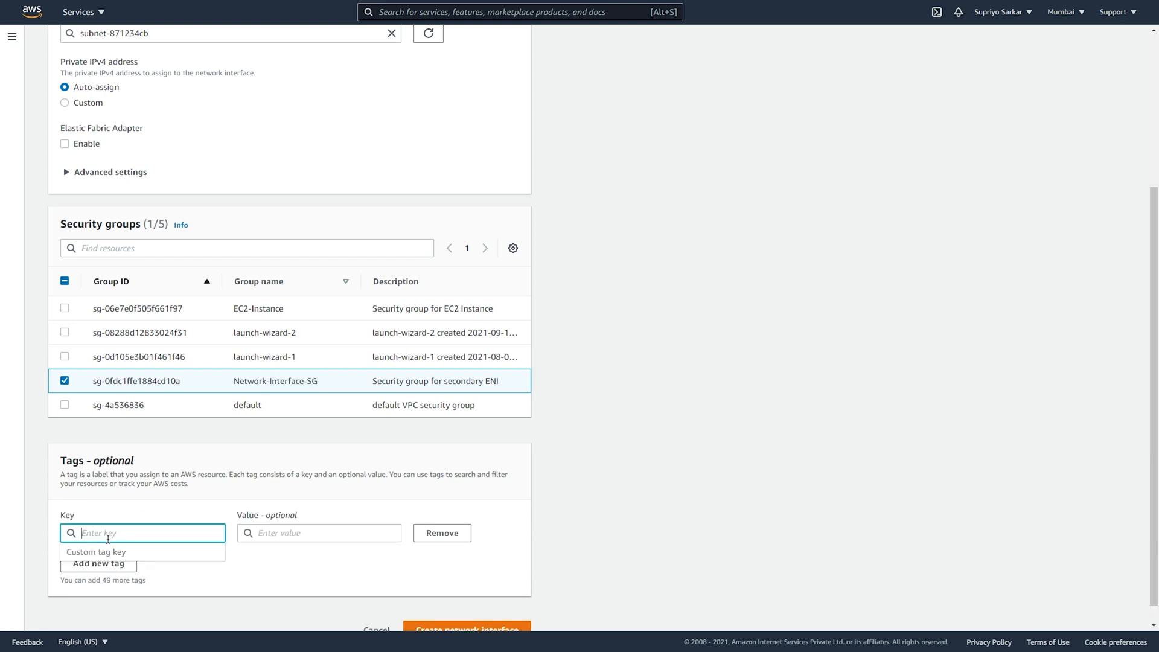
pyautogui.write('Name')
pyautogui.press('Tab')
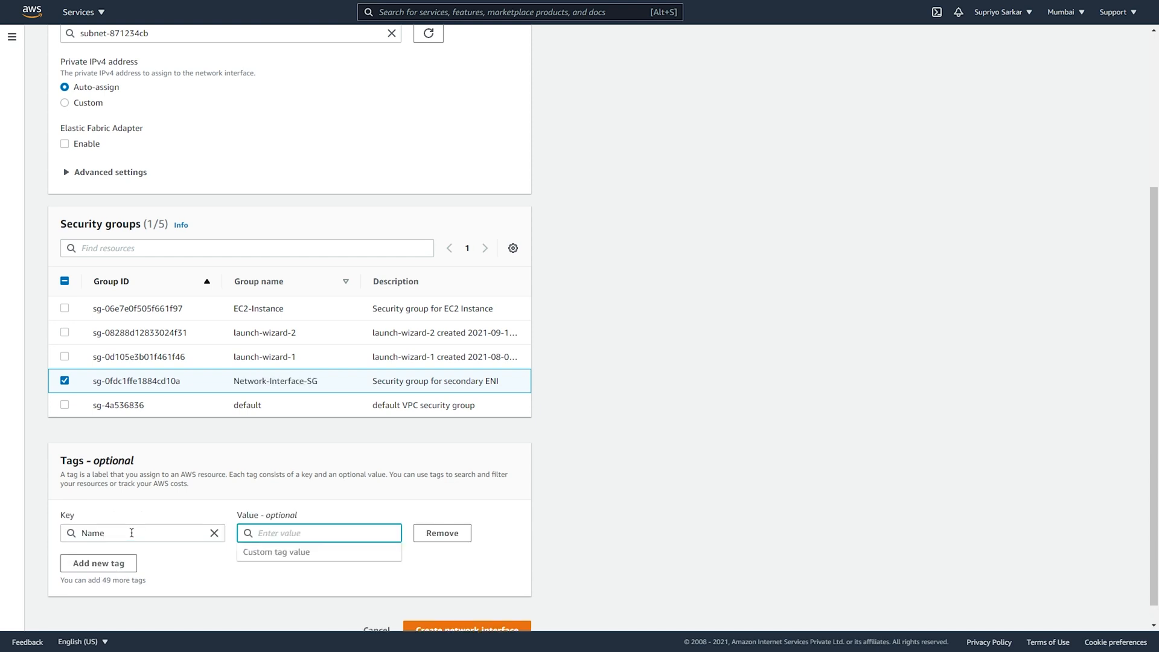
pyautogui.write('Secondary')
pyautogui.scroll(-2, 786, 441)
pyautogui.click(514, 609)
pyautogui.click(514, 609)
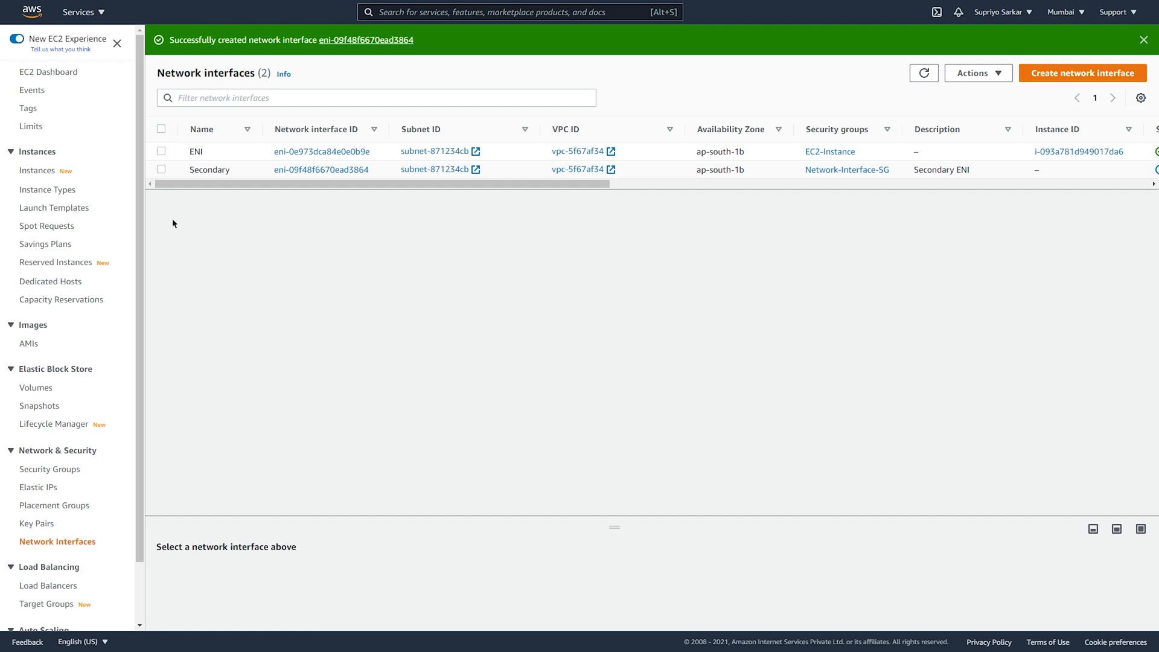
# Step: Attach the Secondary network interface to the running hello-yt instance, i-093a781d949017da6
pyautogui.click(161, 169)
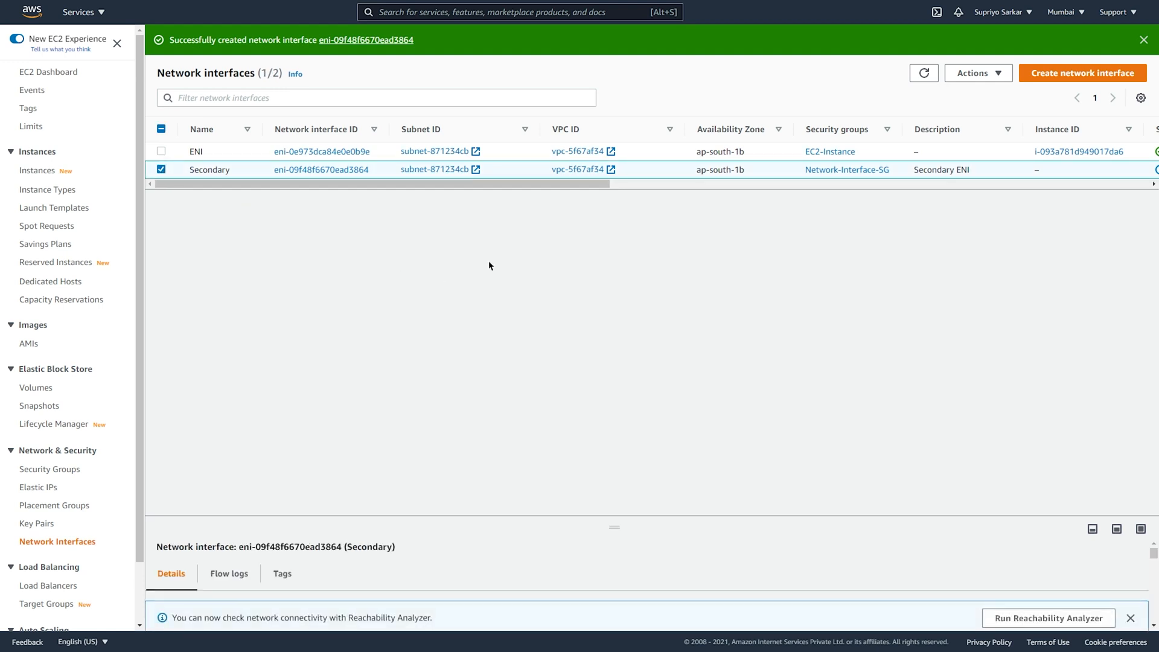
pyautogui.click(978, 73)
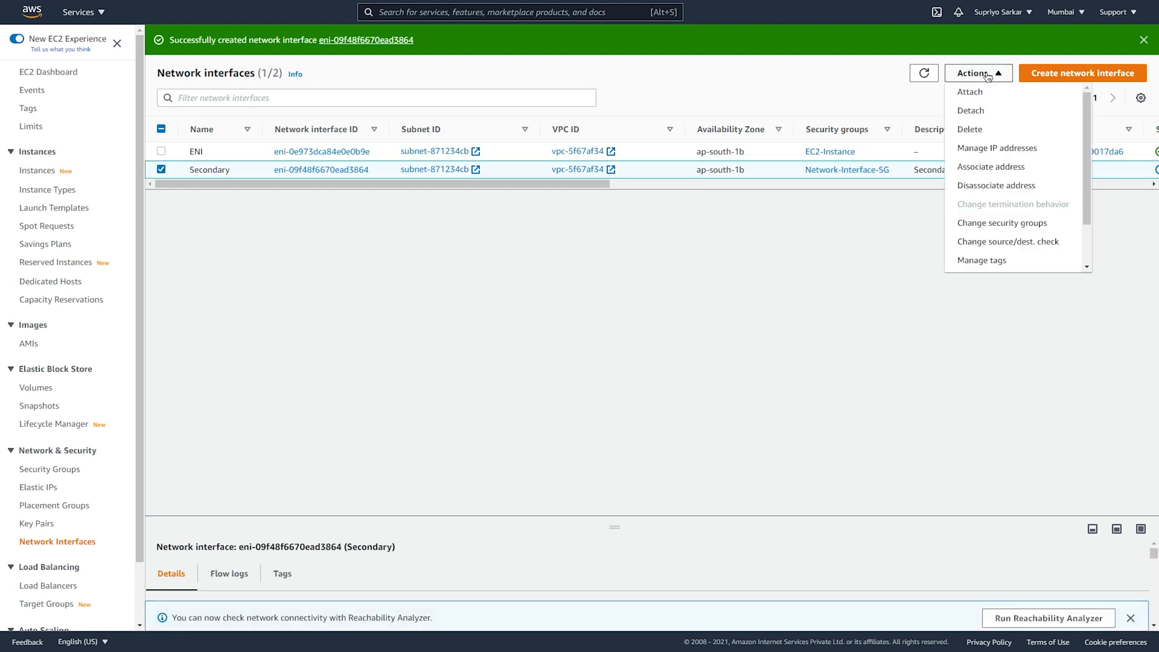
pyautogui.click(988, 93)
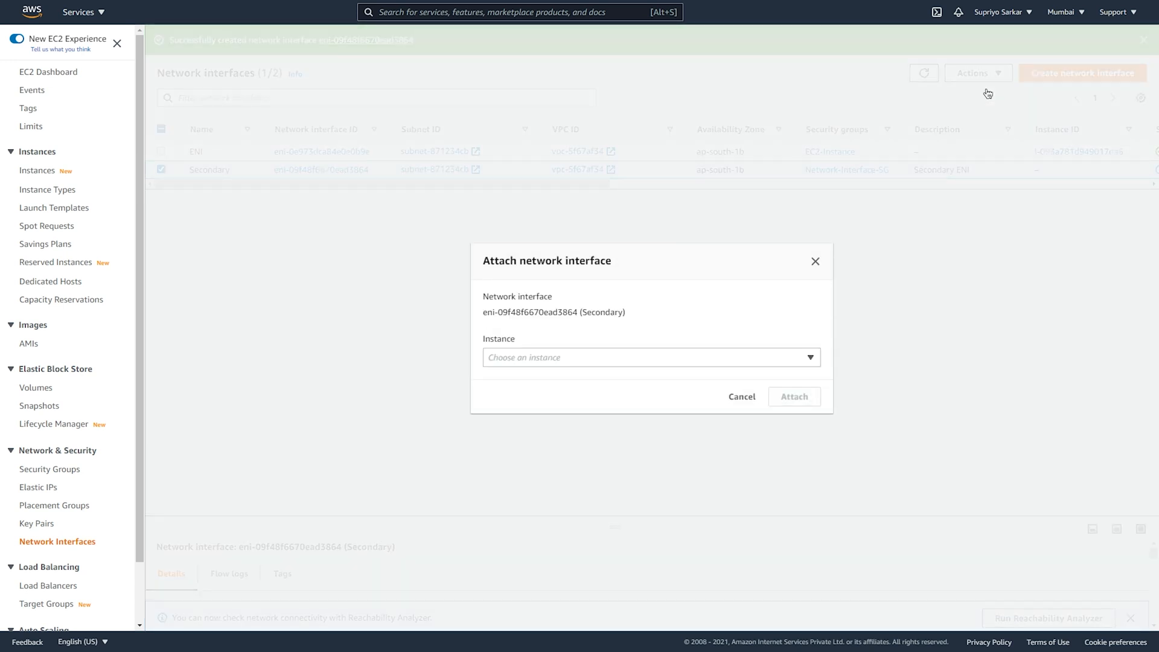
pyautogui.click(581, 364)
pyautogui.click(582, 404)
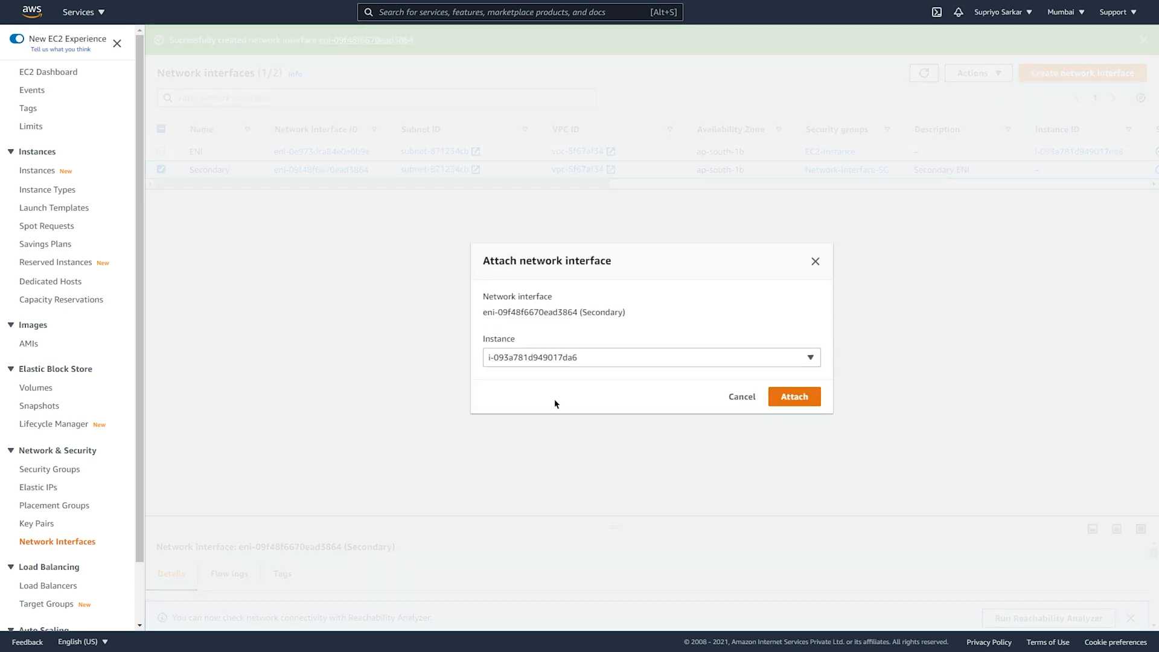
pyautogui.click(793, 402)
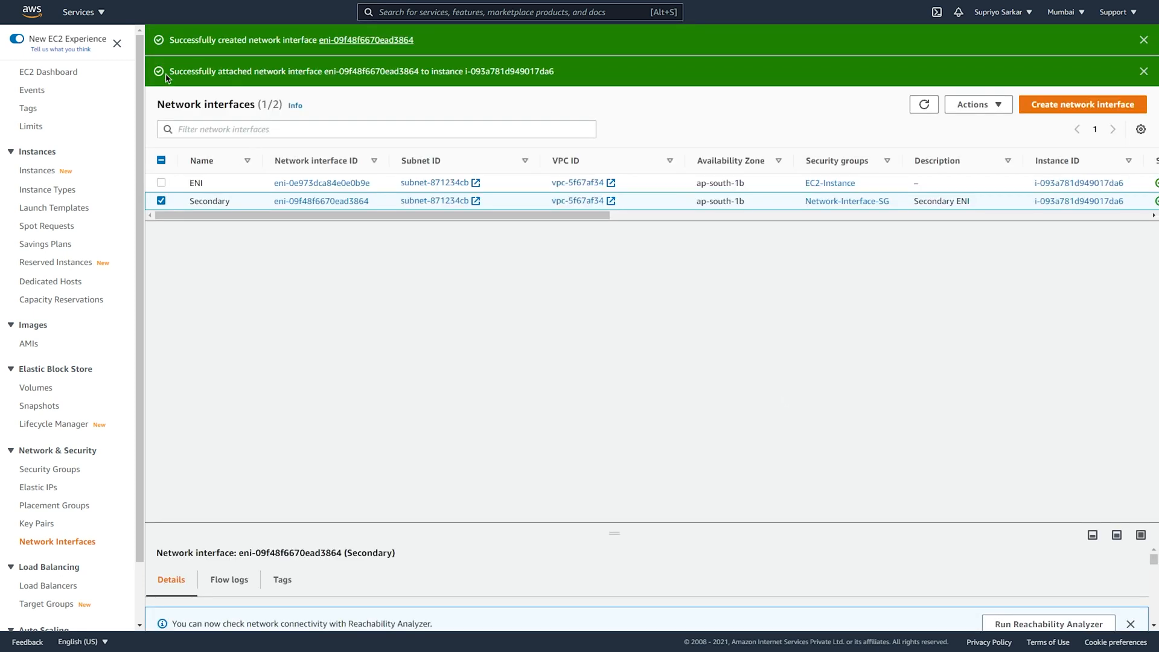
pyautogui.moveTo(169, 74); pyautogui.dragTo(585, 91)
pyautogui.click(607, 375)
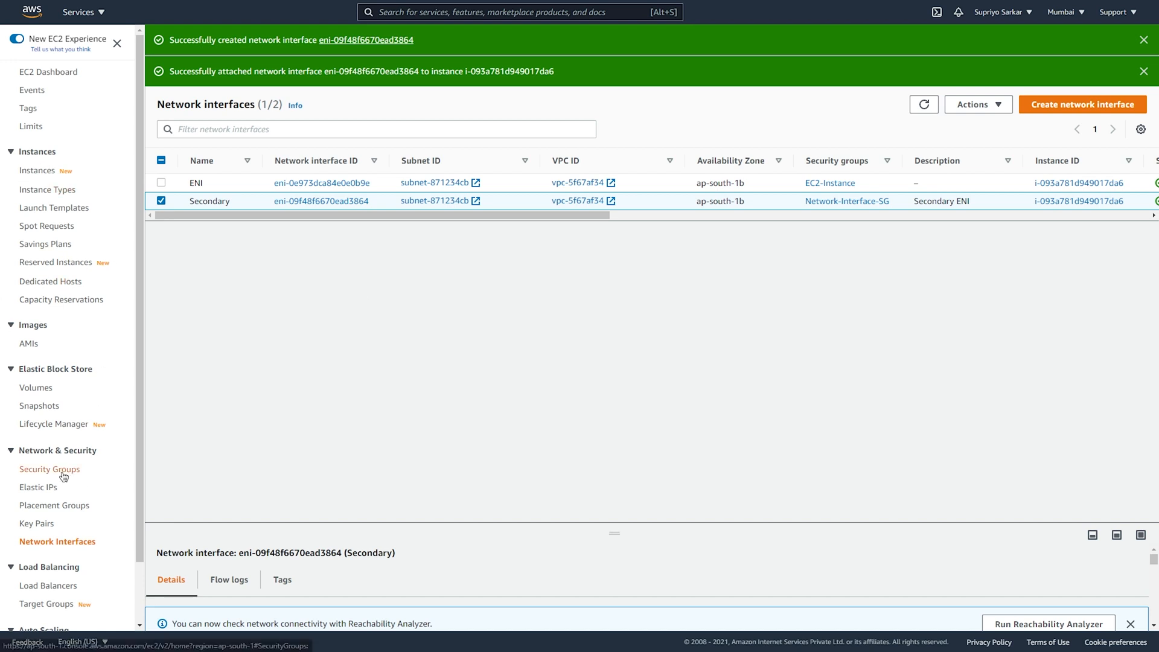
# Step: Allocate a new Elastic IP address from Amazon's pool of IPv4 addresses
pyautogui.click(56, 493)
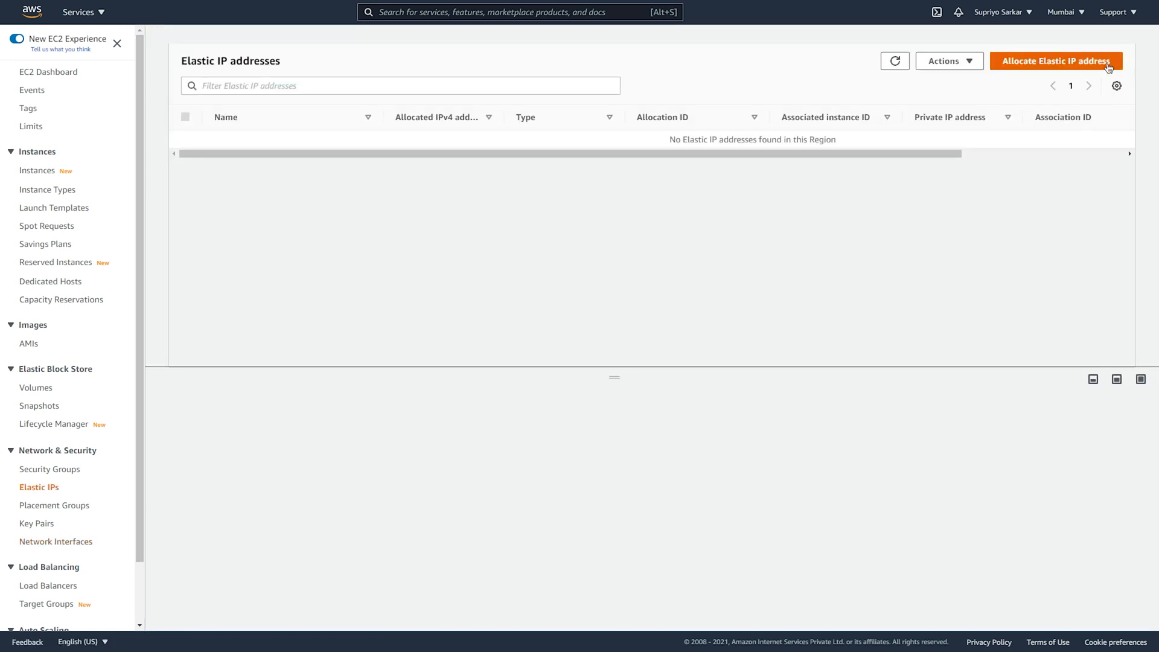
pyautogui.click(1067, 65)
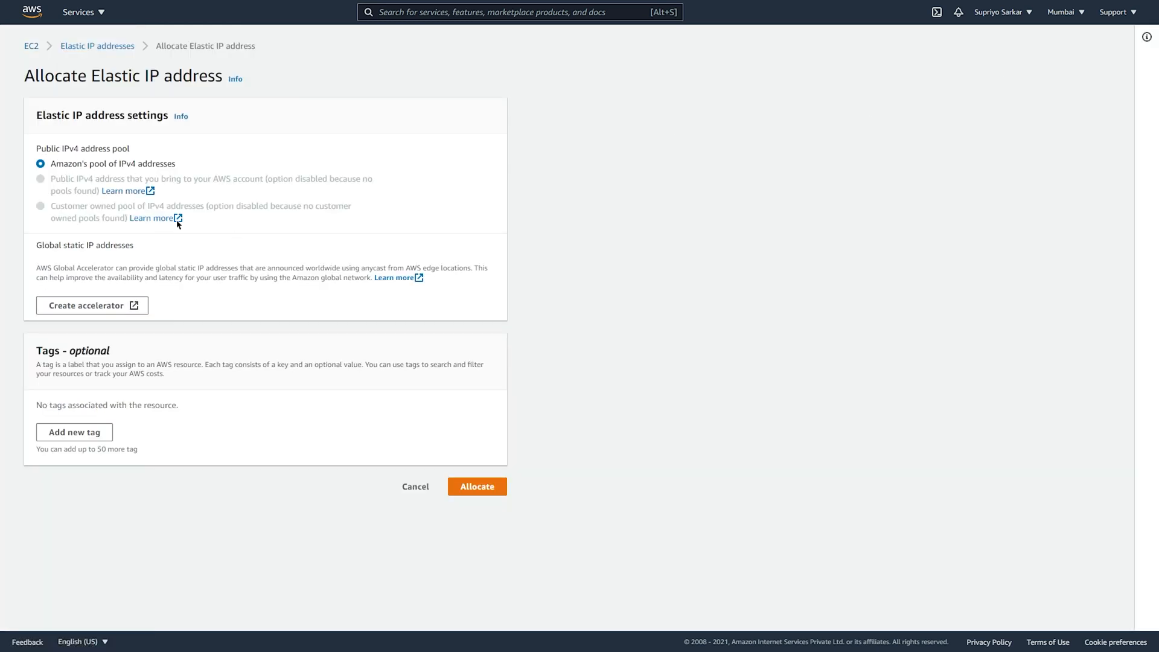
pyautogui.click(491, 489)
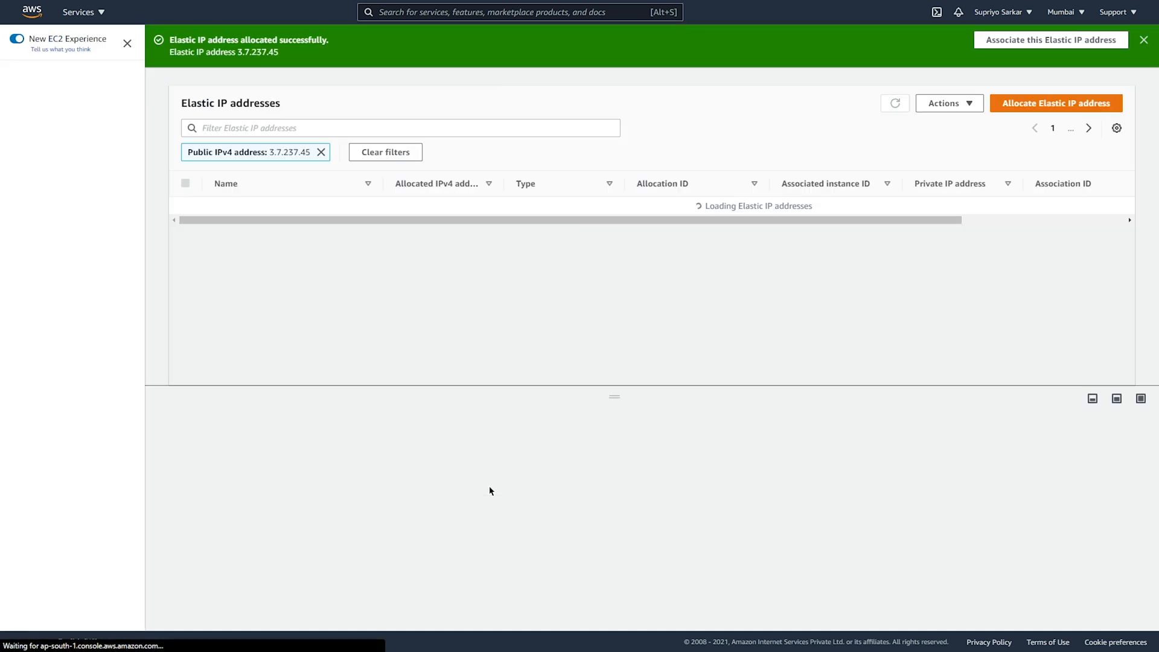
pyautogui.moveTo(482, 221); pyautogui.dragTo(334, 235)
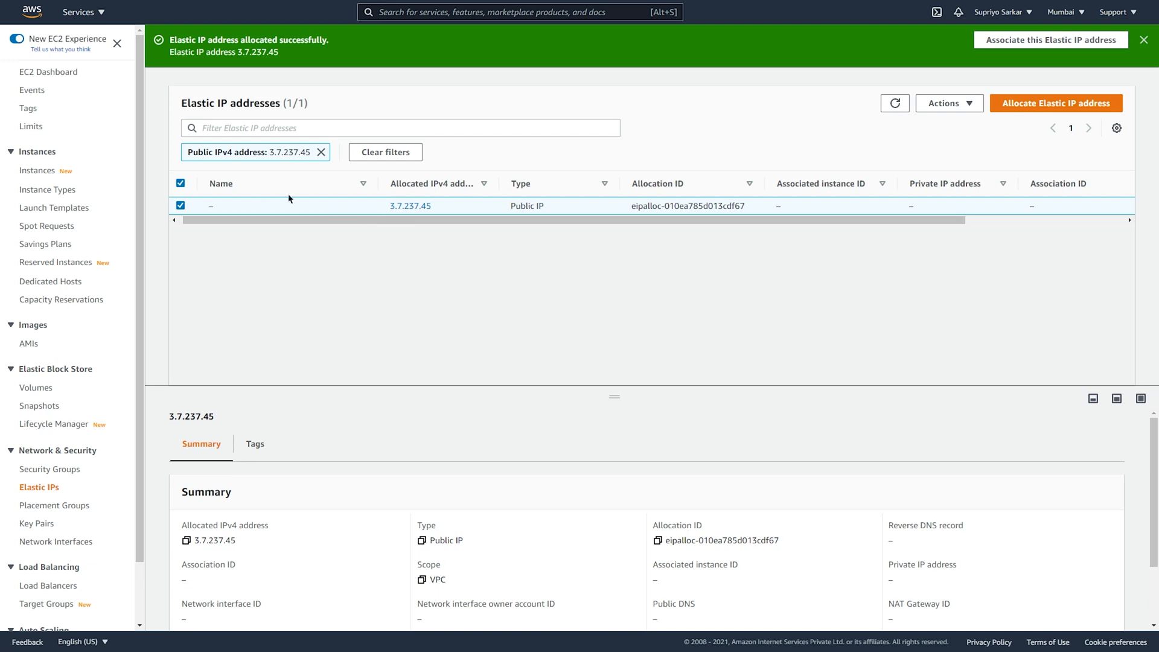
# Step: Associate the new Elastic IP address with the Secondary network interface, using private IP address 172.31.8.122
pyautogui.click(962, 103)
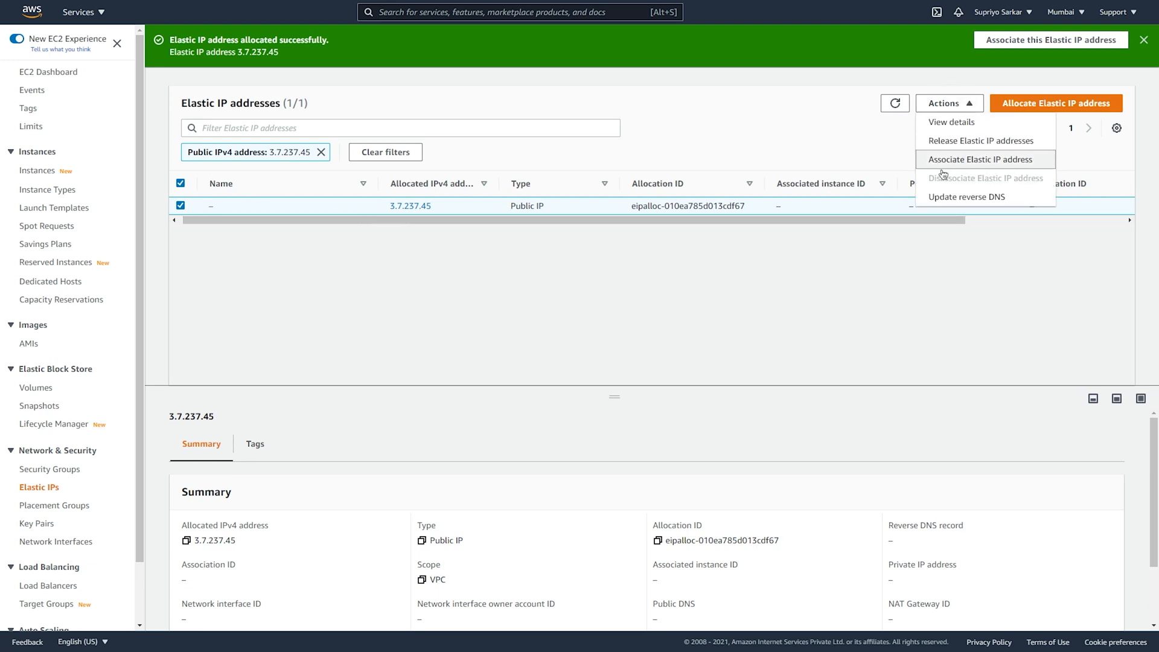
pyautogui.click(964, 160)
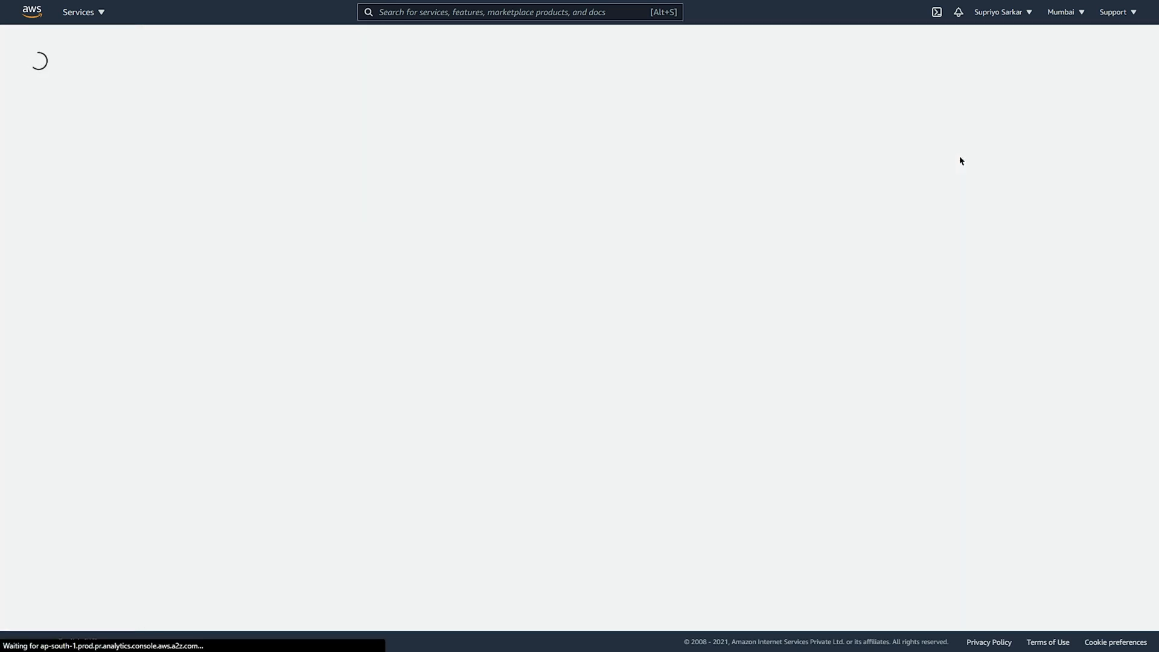
pyautogui.click(92, 207)
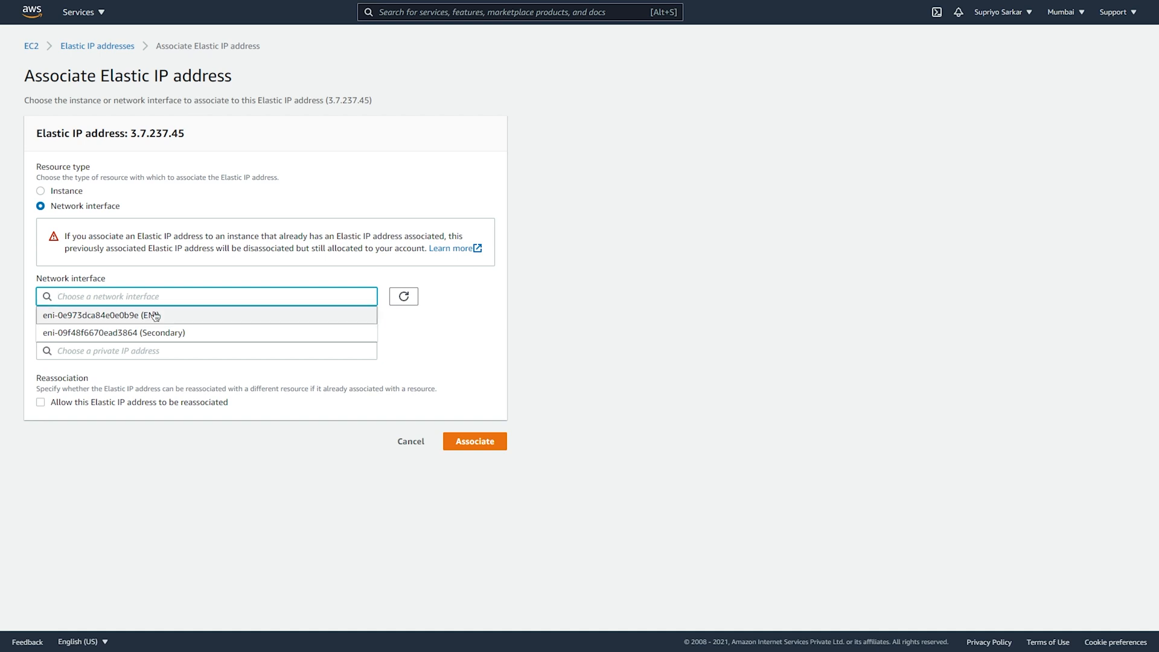
pyautogui.click(163, 333)
pyautogui.click(152, 348)
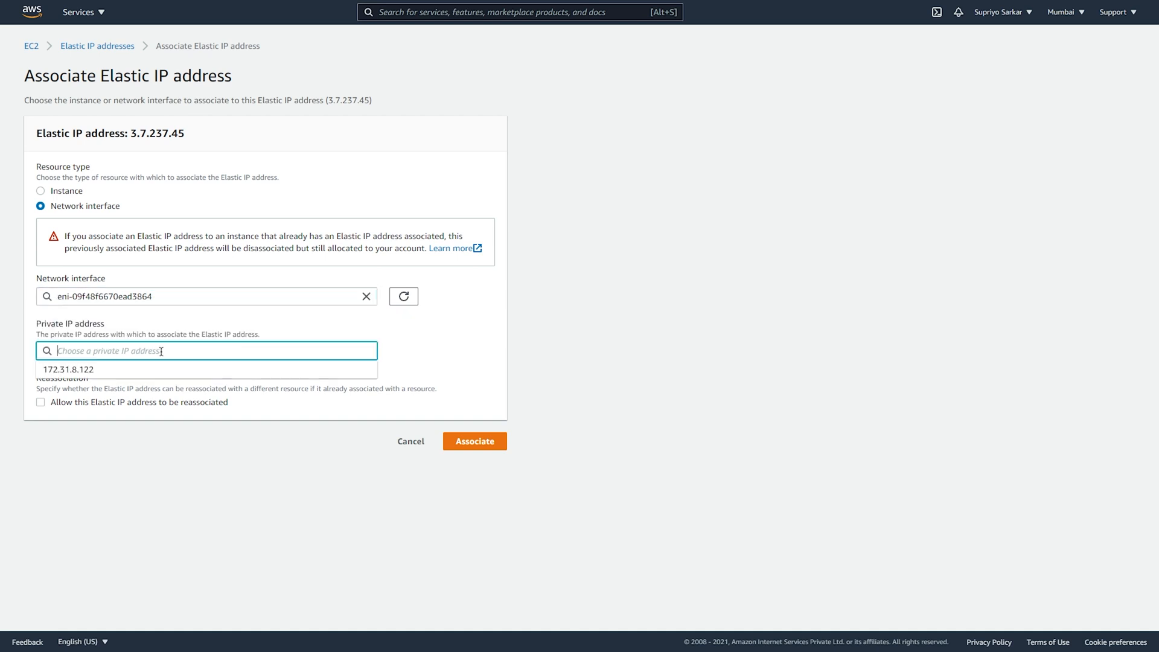
pyautogui.click(151, 373)
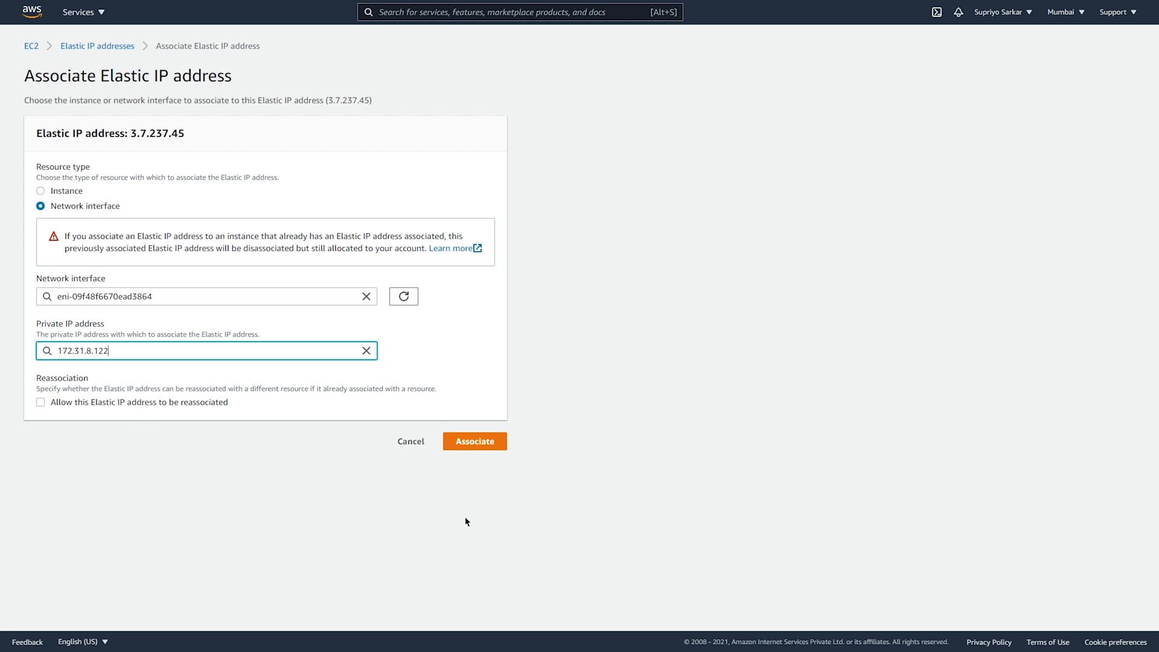
pyautogui.click(463, 447)
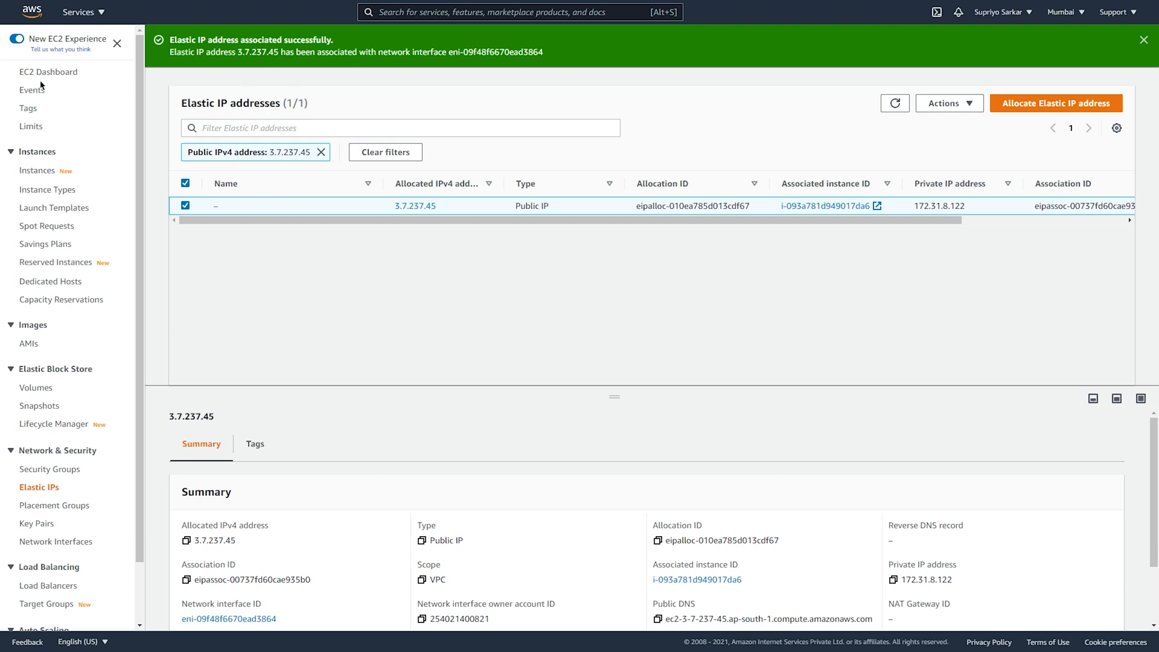
# Step: Open the hello-yt instance's details and examine its private IPv4 addresses and Elastic IP address
pyautogui.click(42, 171)
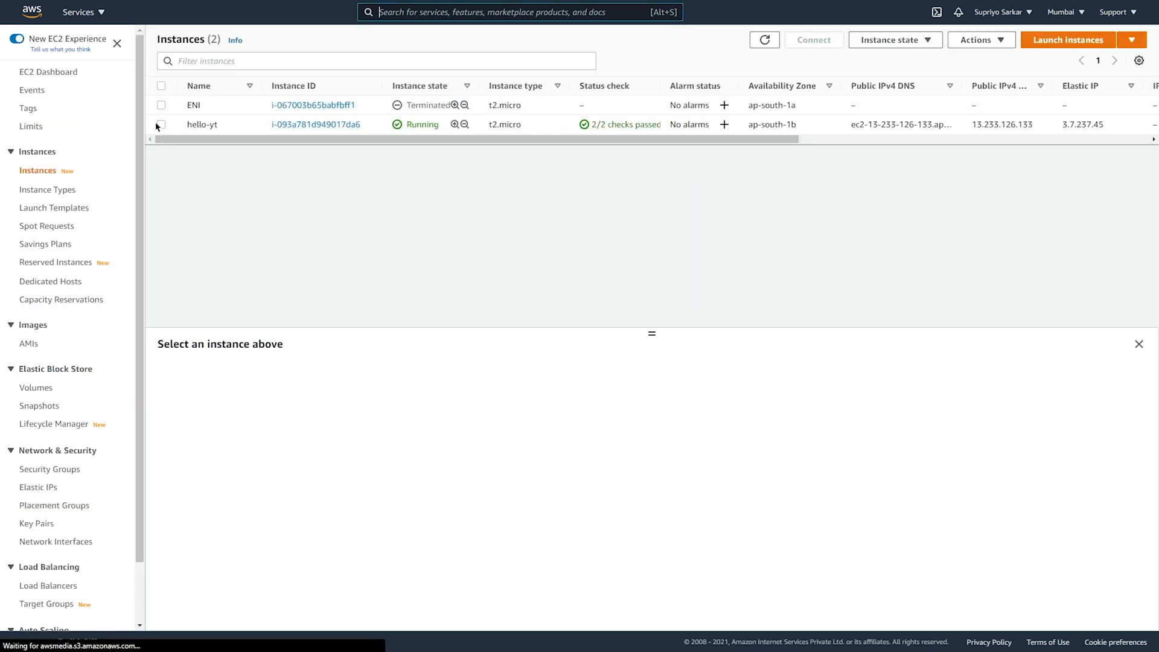
pyautogui.click(164, 128)
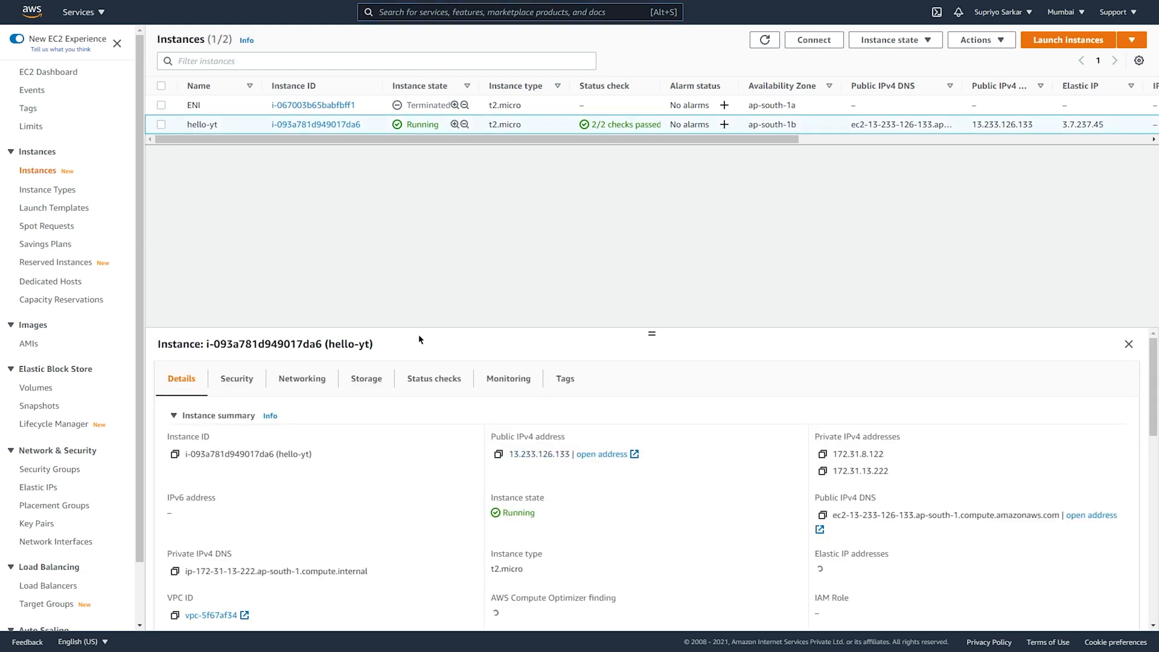
pyautogui.moveTo(889, 471); pyautogui.dragTo(962, 450)
pyautogui.click(940, 436)
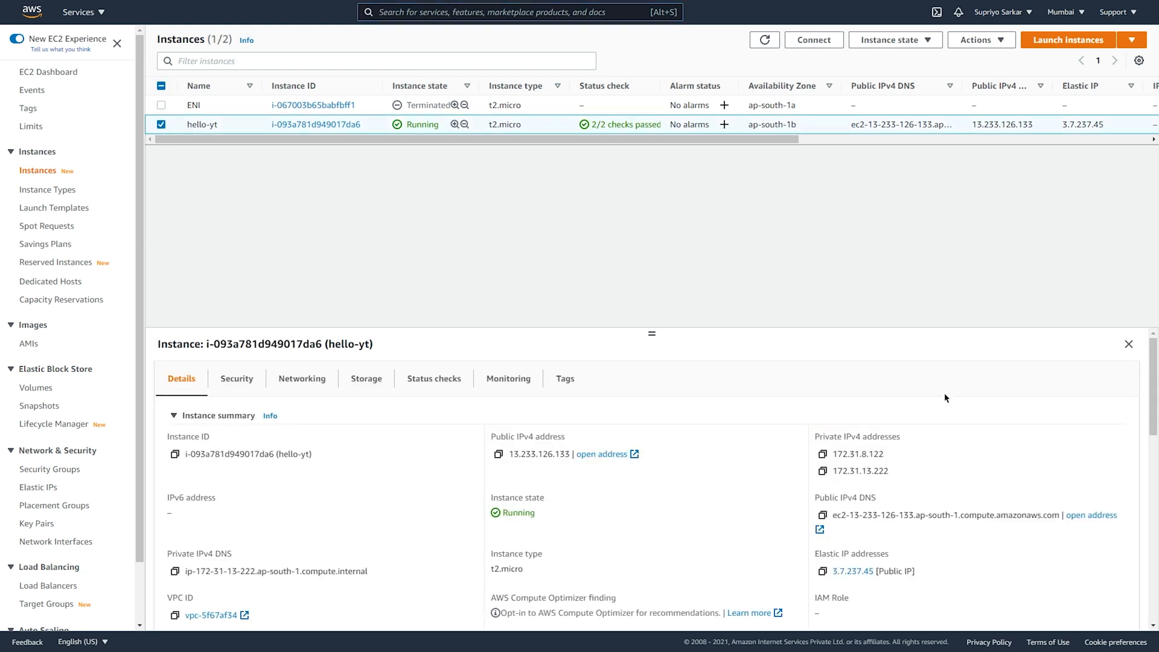
pyautogui.moveTo(889, 471); pyautogui.dragTo(836, 450)
pyautogui.click(942, 359)
pyautogui.scroll(-2, 942, 359)
# Step: Exit full-screen view and load the instance's private IPv4 address 172.31.8.122 in a new browser tab
pyautogui.press('F11')
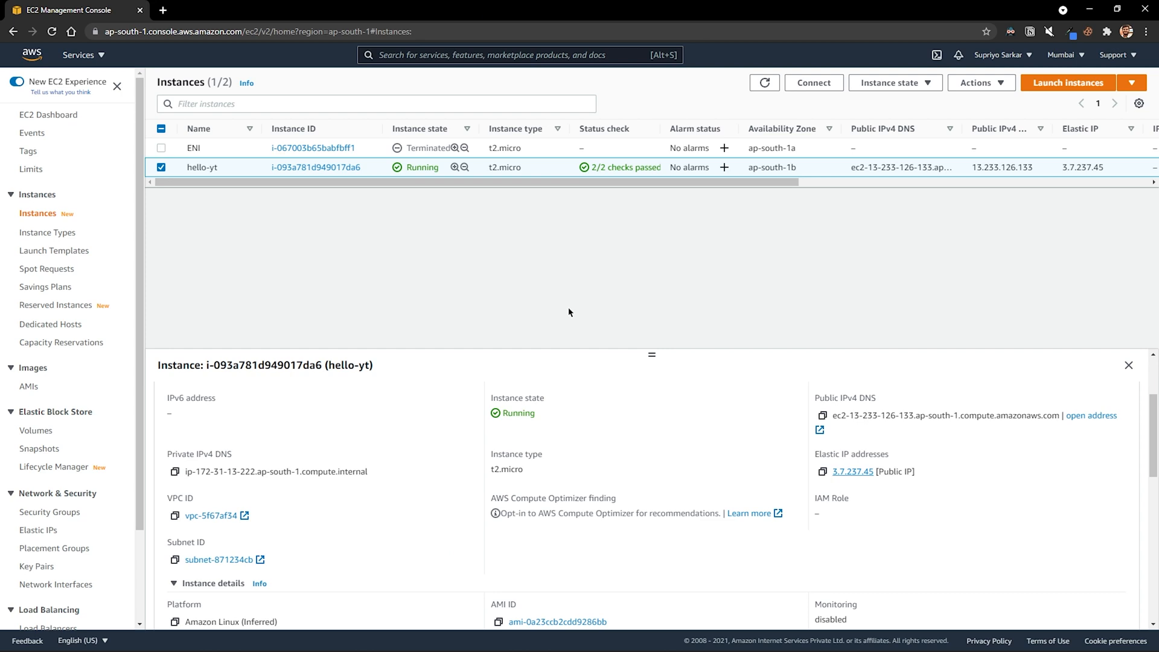
pyautogui.scroll(2, 840, 430)
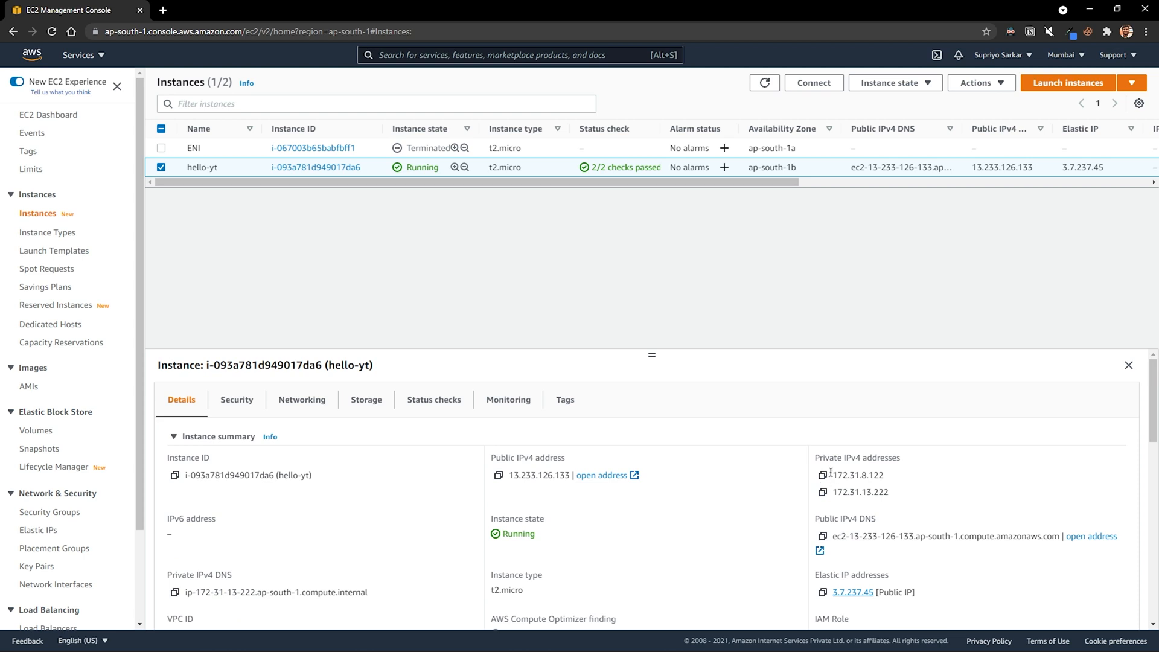
pyautogui.moveTo(831, 476); pyautogui.dragTo(889, 477)
pyautogui.hotkey('ctrl', 'c')
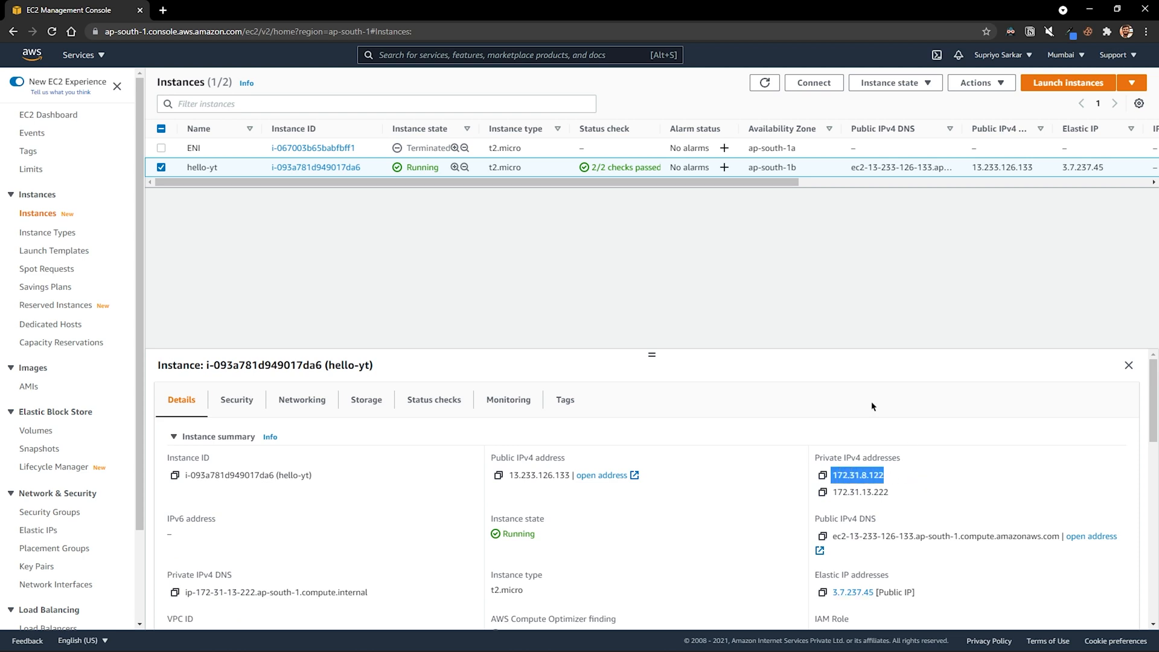
pyautogui.click(163, 9)
pyautogui.hotkey('ctrl', 'v')
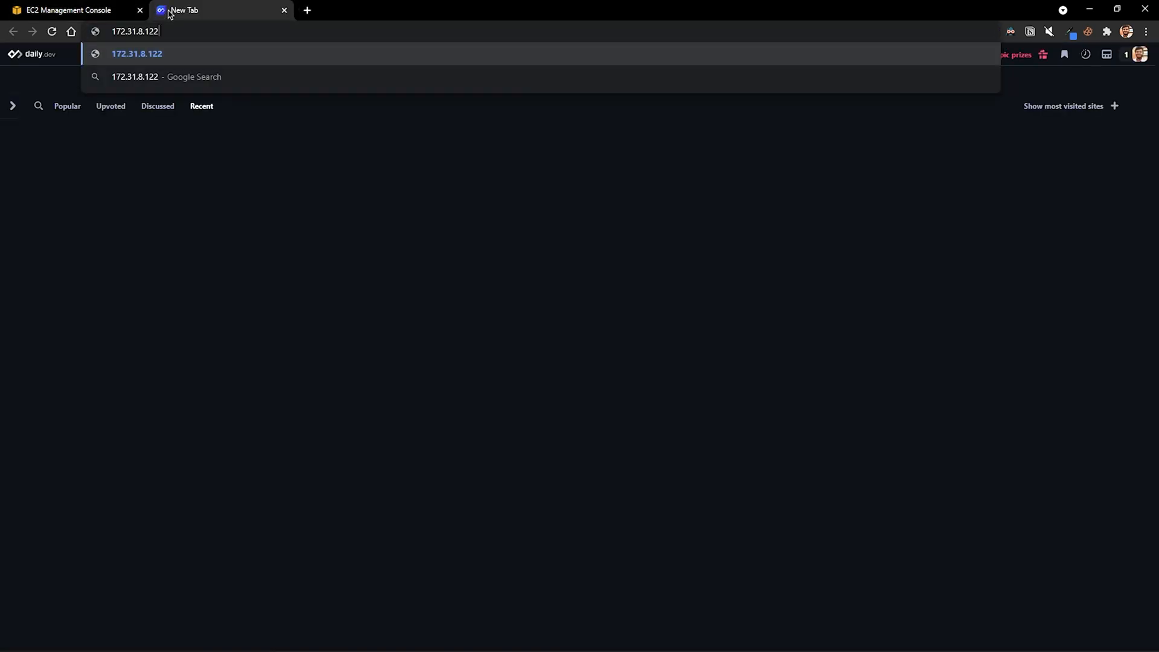
pyautogui.press('Return')
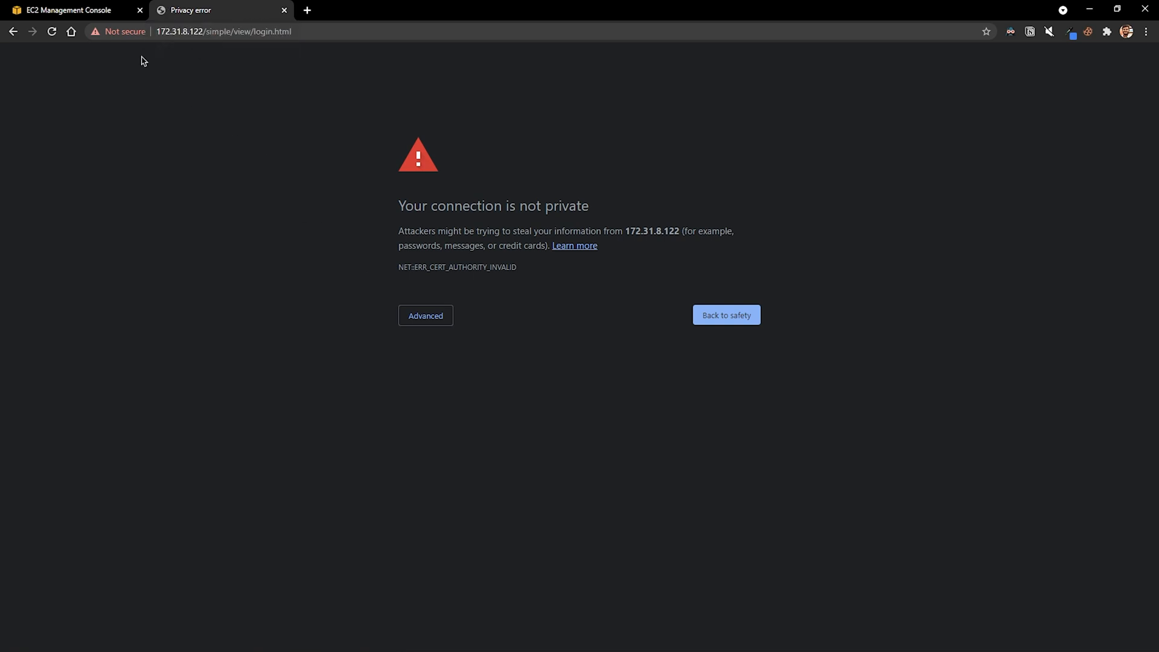
# Step: Proceed past the certificate warning to the page at 172.31.8.122, and return to the EC2 instance details
pyautogui.click(427, 319)
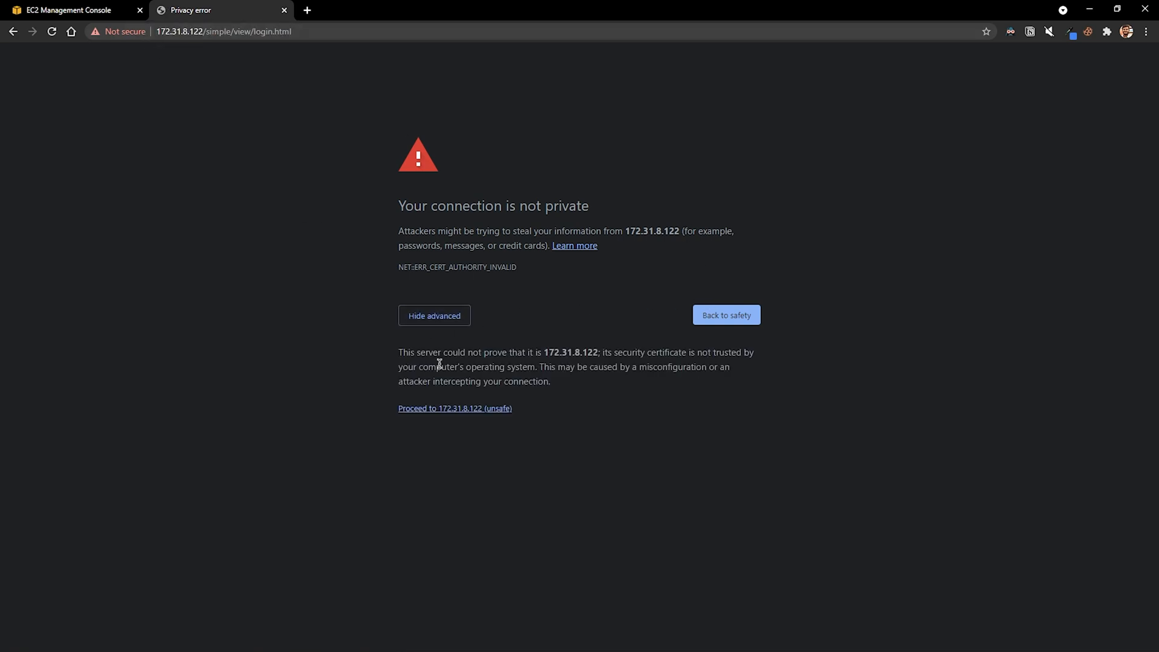
pyautogui.click(440, 410)
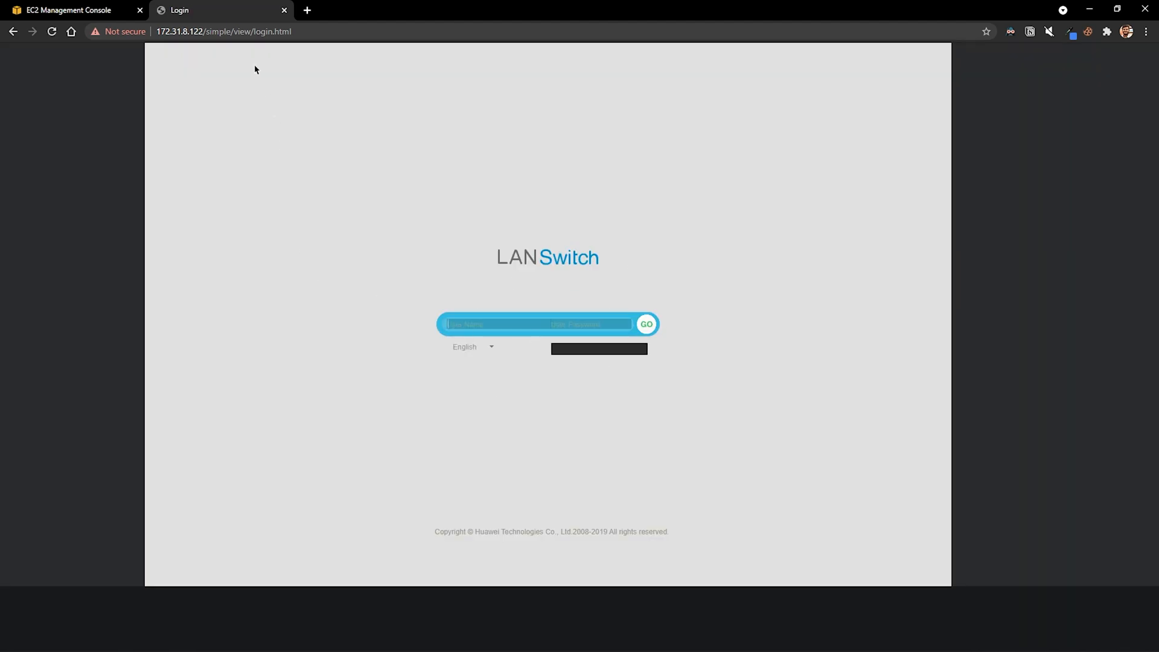
pyautogui.click(69, 15)
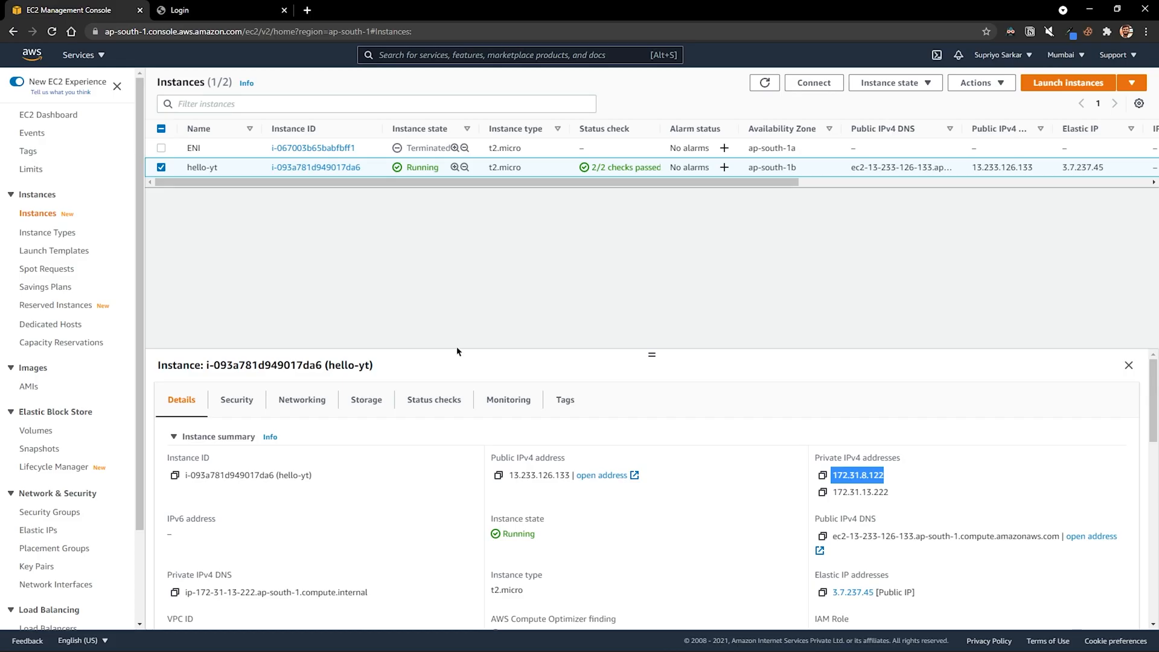